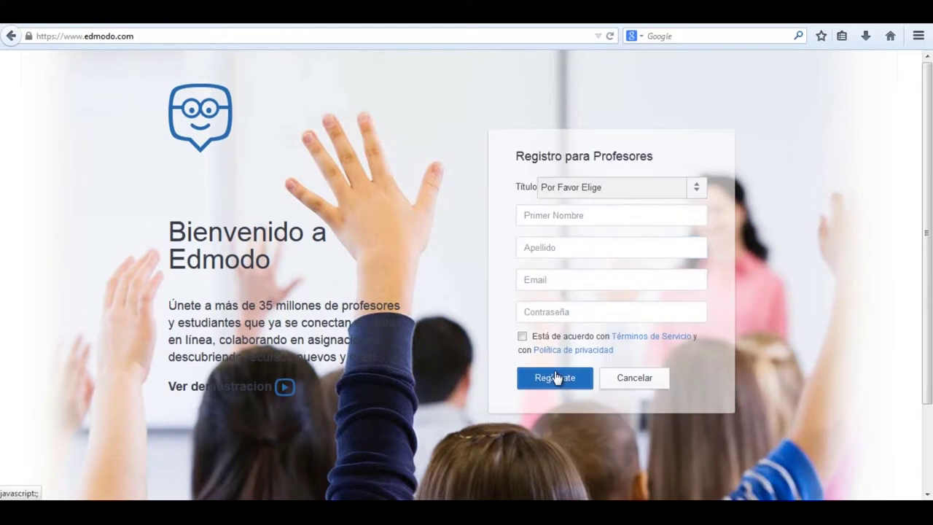
# Step: Choose Srta. as the title and enter the teacher's first and last name
pyautogui.click(573, 198)
pyautogui.click(571, 246)
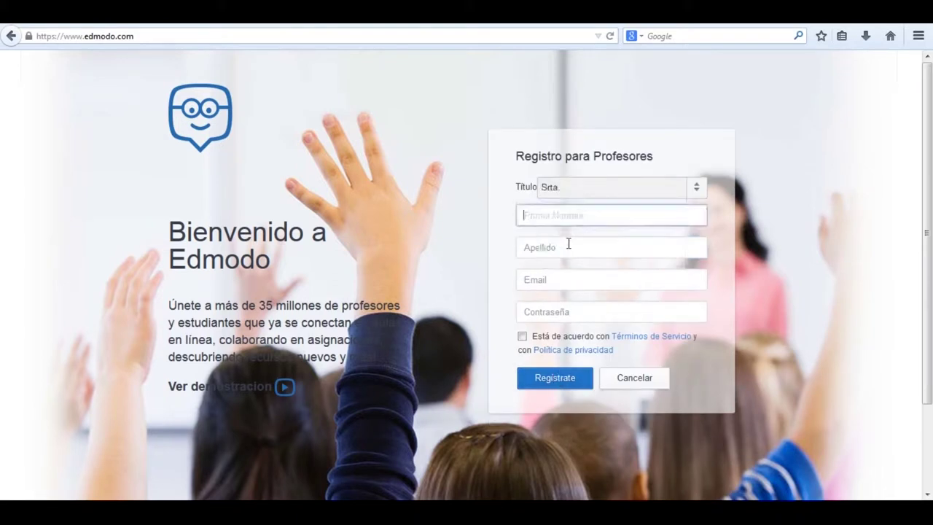
pyautogui.write('Escuela')
pyautogui.click(561, 246)
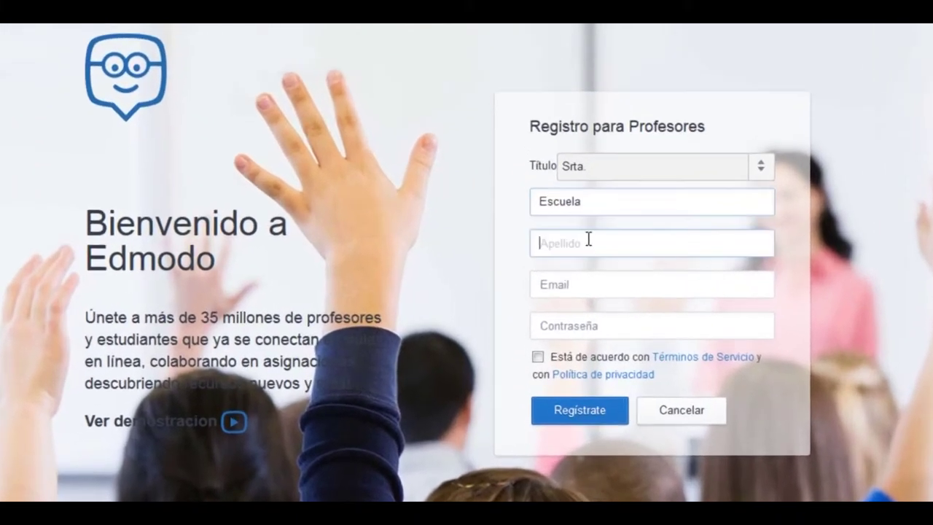
pyautogui.write('Docente')
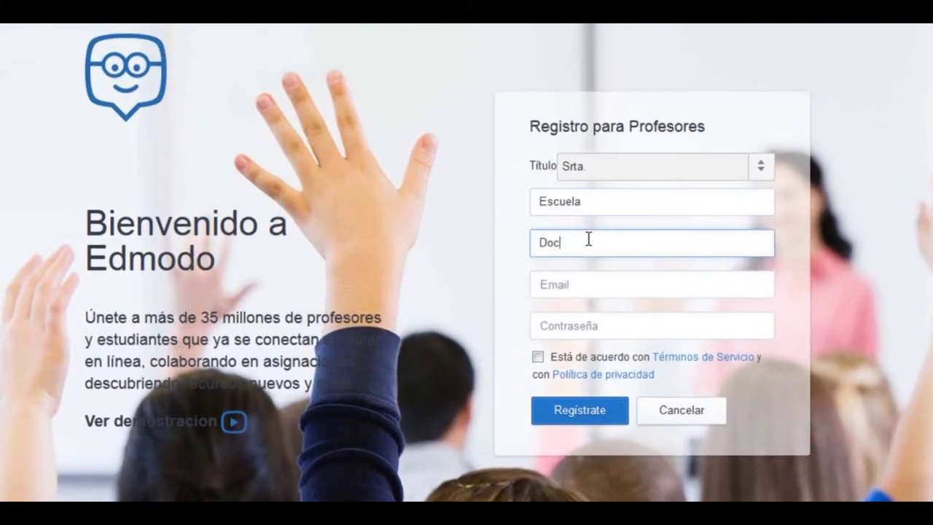
# Step: Enter the teacher's e-mail and password, accept the terms, and submit the registration
pyautogui.click(573, 282)
pyautogui.press('Tab')
pyautogui.write('•••••••••••••••••')
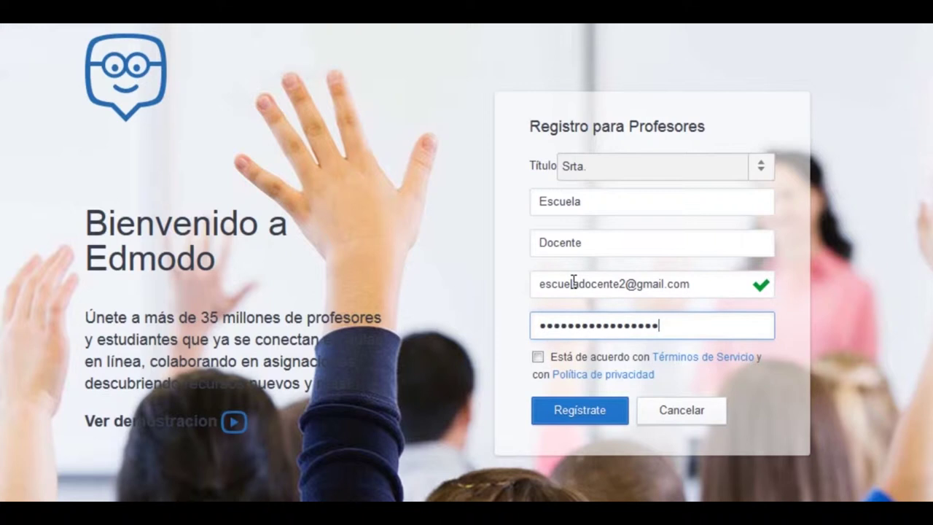
pyautogui.click(537, 357)
pyautogui.click(580, 414)
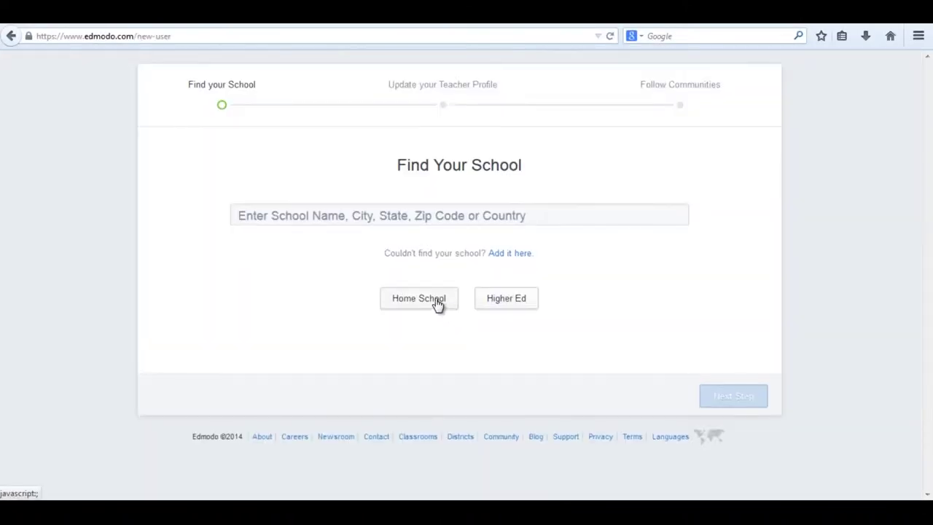
# Step: Register as Home School, set grade 7th and subject area All, then go to the homepage
pyautogui.click(435, 301)
pyautogui.click(717, 400)
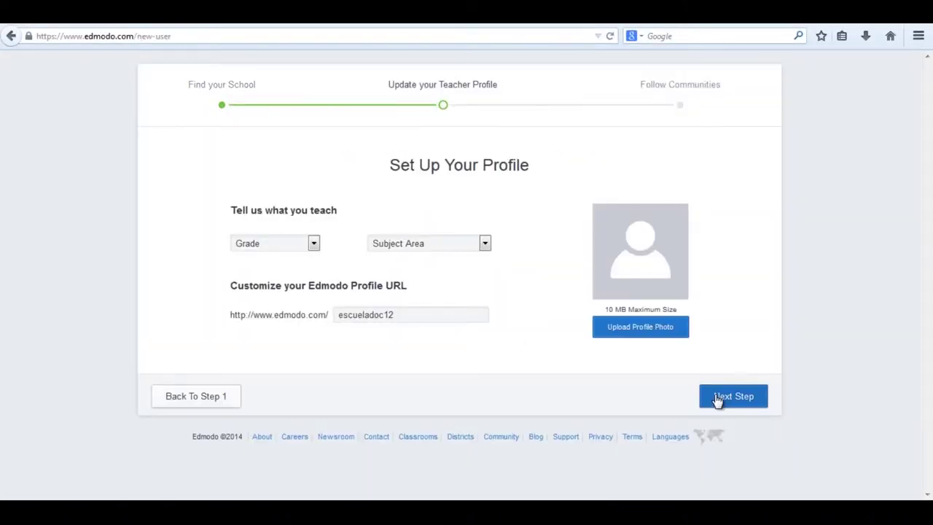
pyautogui.click(313, 246)
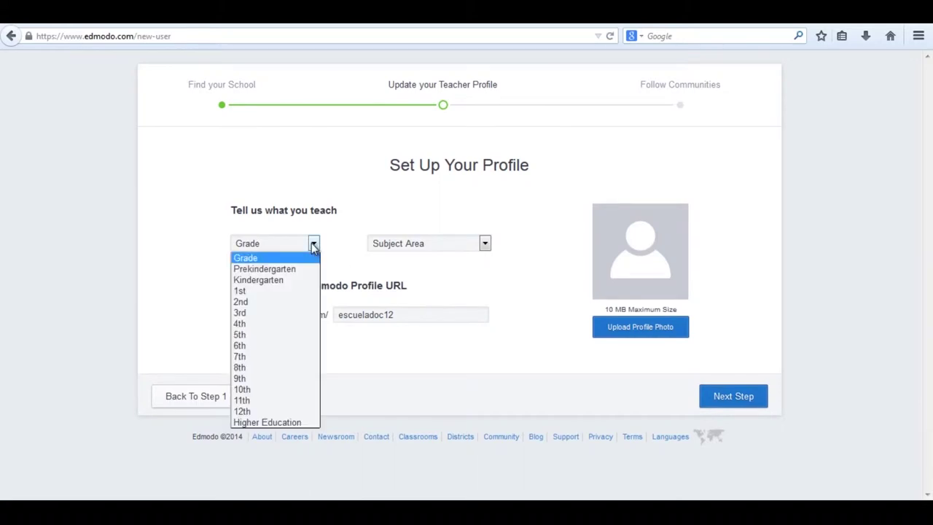
pyautogui.click(295, 357)
pyautogui.click(428, 246)
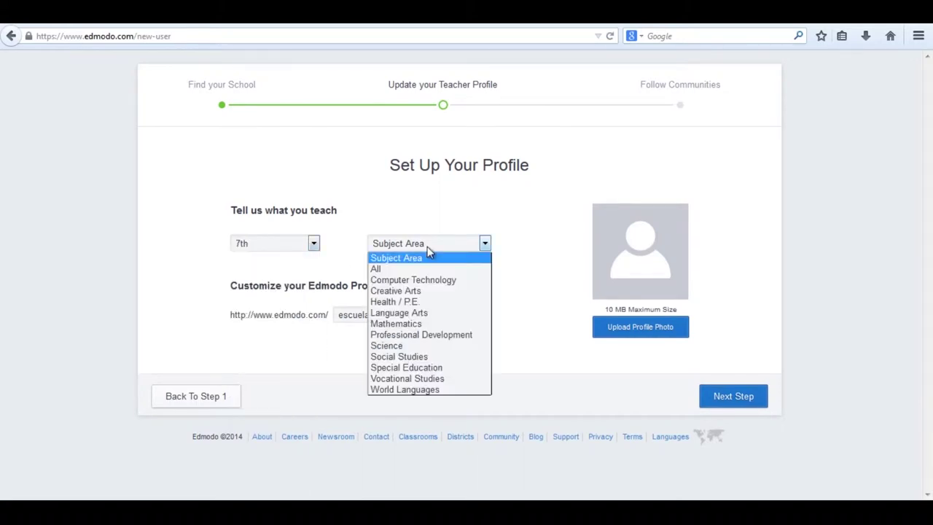
pyautogui.click(427, 269)
pyautogui.click(738, 400)
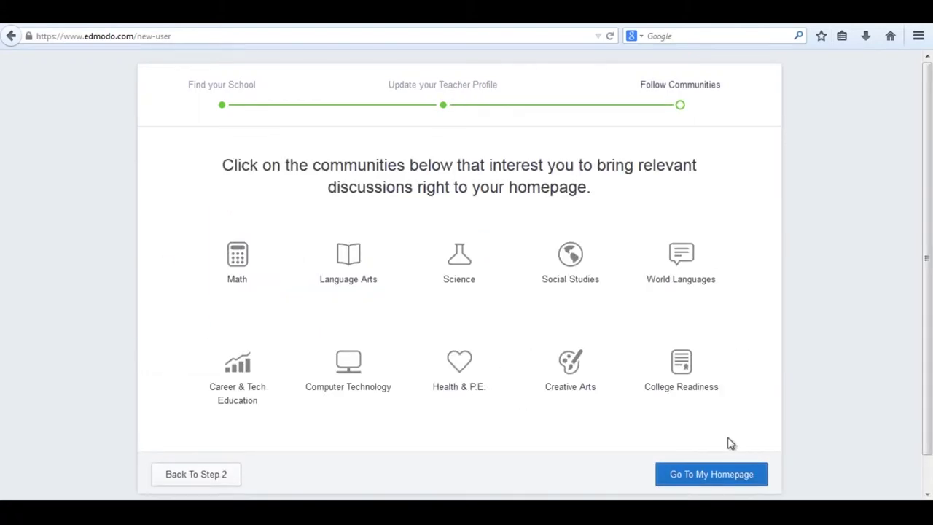
pyautogui.click(707, 479)
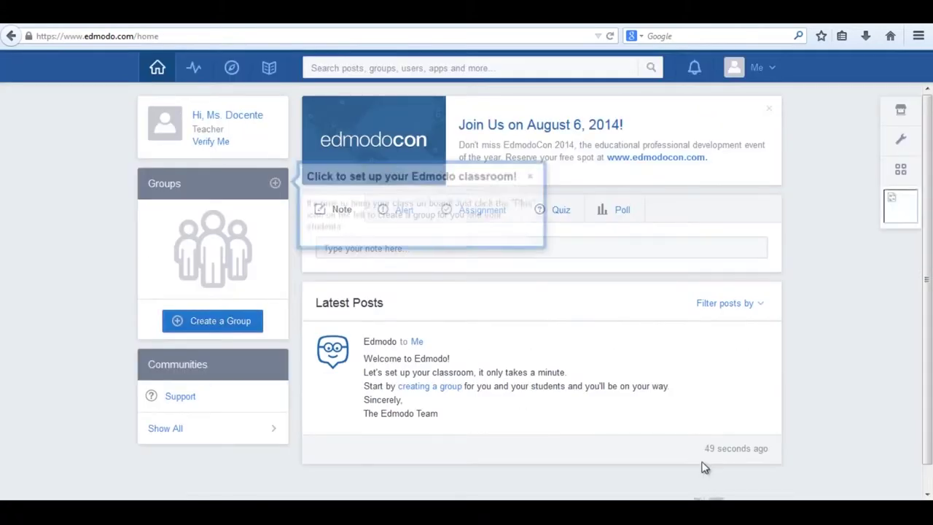
# Step: Dismiss the setup tip, switch the site language to Español, and open the Yo menu
pyautogui.click(524, 178)
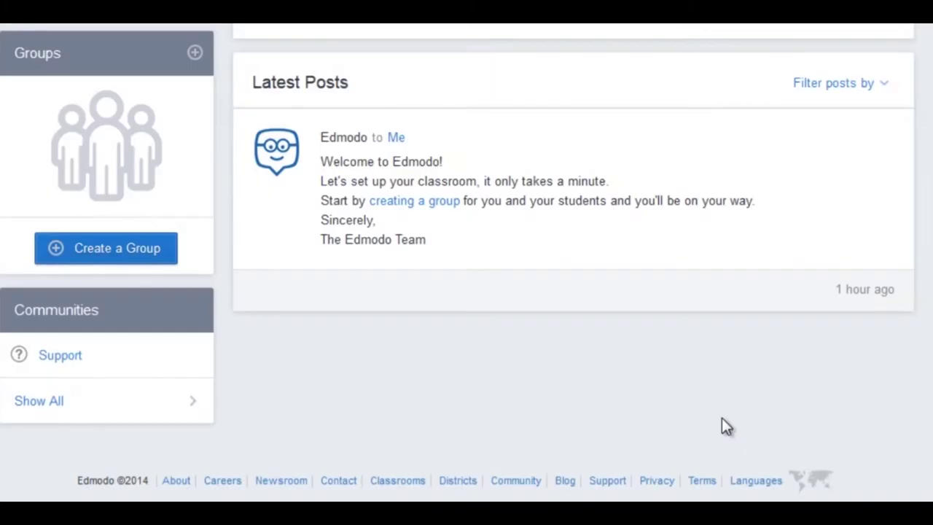
pyautogui.click(747, 483)
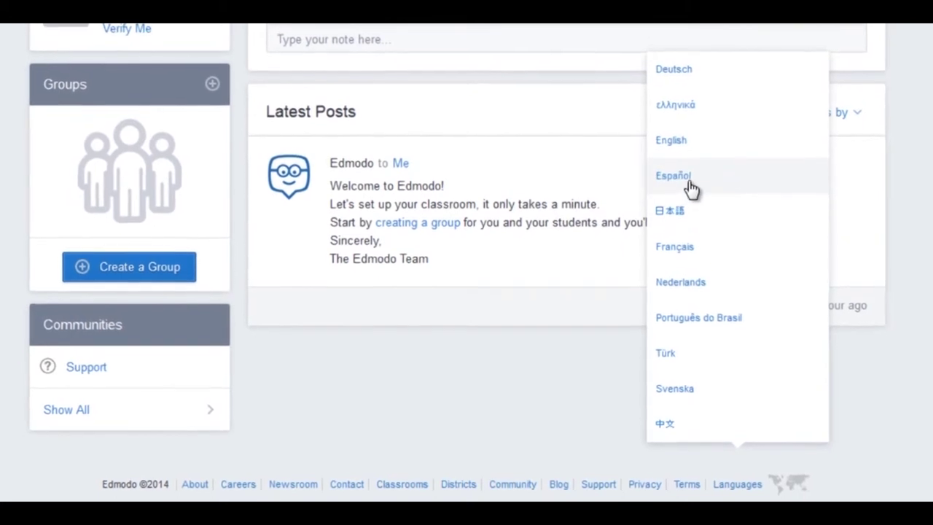
pyautogui.click(688, 175)
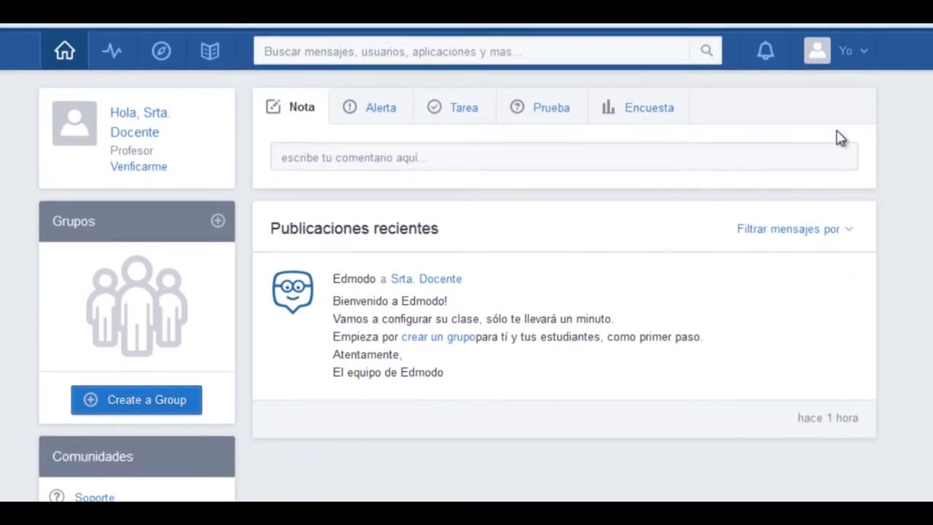
pyautogui.click(864, 55)
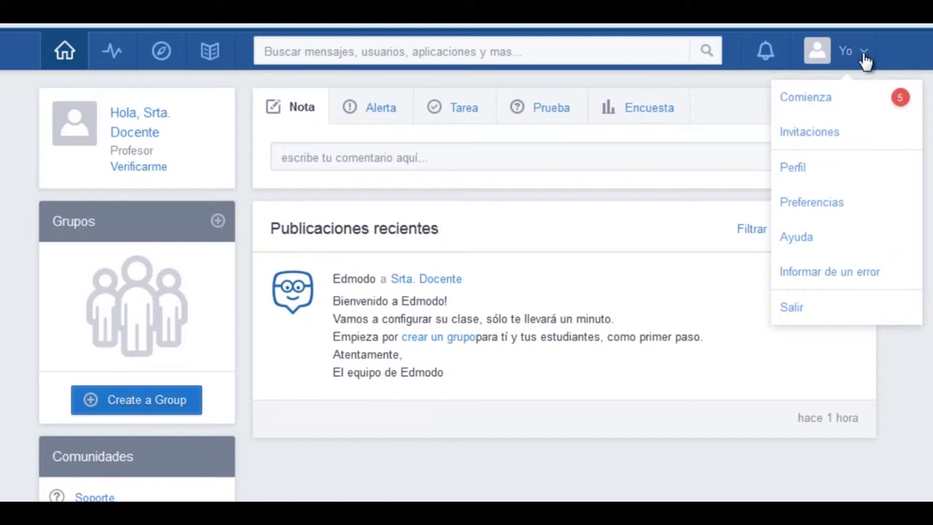
# Step: In Preferencias, upload astronauta-20%.png from Imágenes > Clip arts > Ciencia Ficción as the profile photo
pyautogui.click(838, 199)
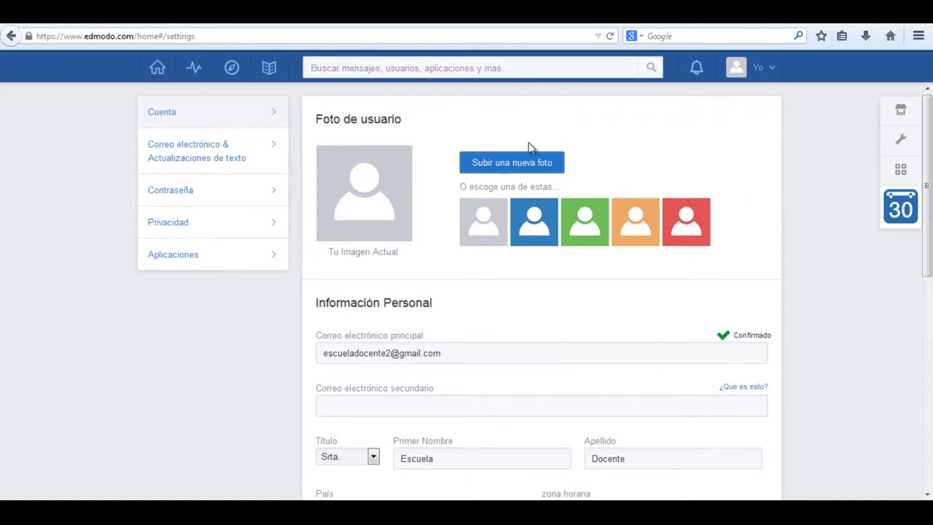
pyautogui.click(576, 228)
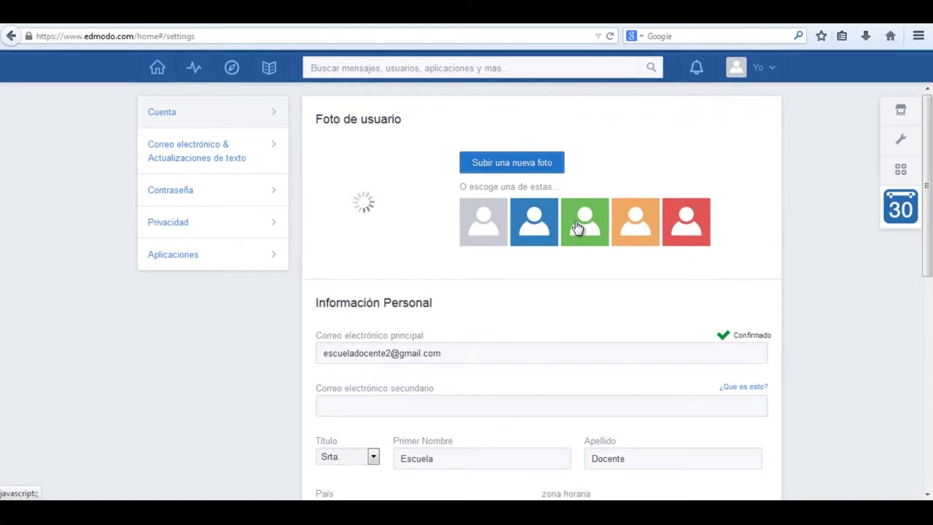
pyautogui.click(502, 169)
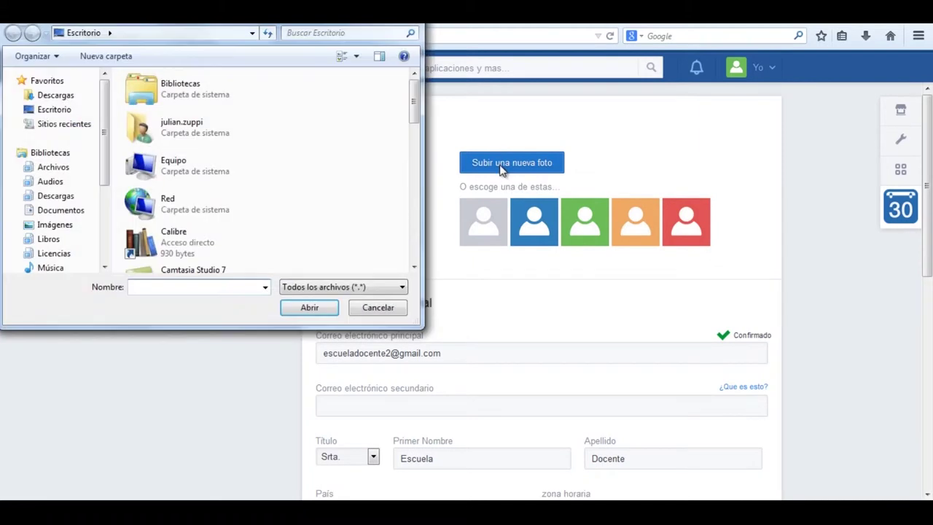
pyautogui.click(59, 226)
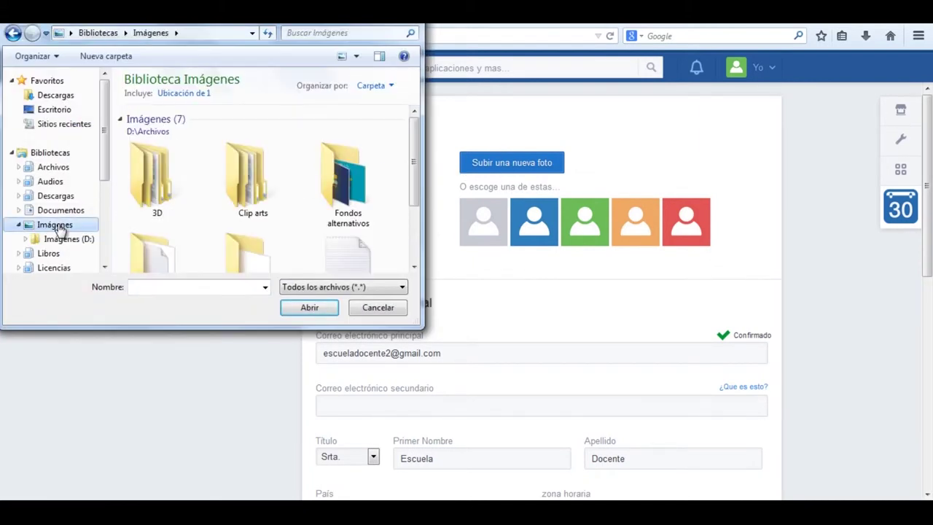
pyautogui.doubleClick(252, 195)
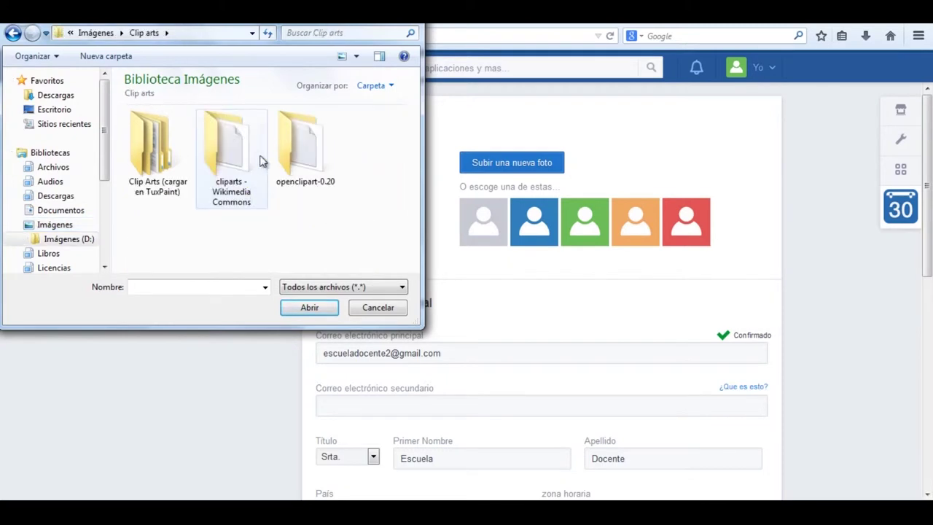
pyautogui.doubleClick(173, 157)
pyautogui.doubleClick(347, 157)
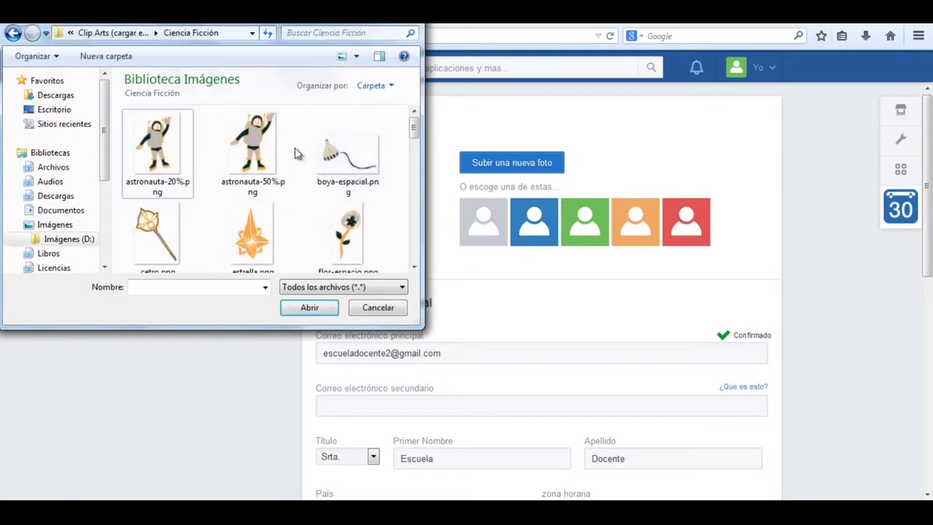
pyautogui.click(158, 148)
pyautogui.doubleClick(157, 149)
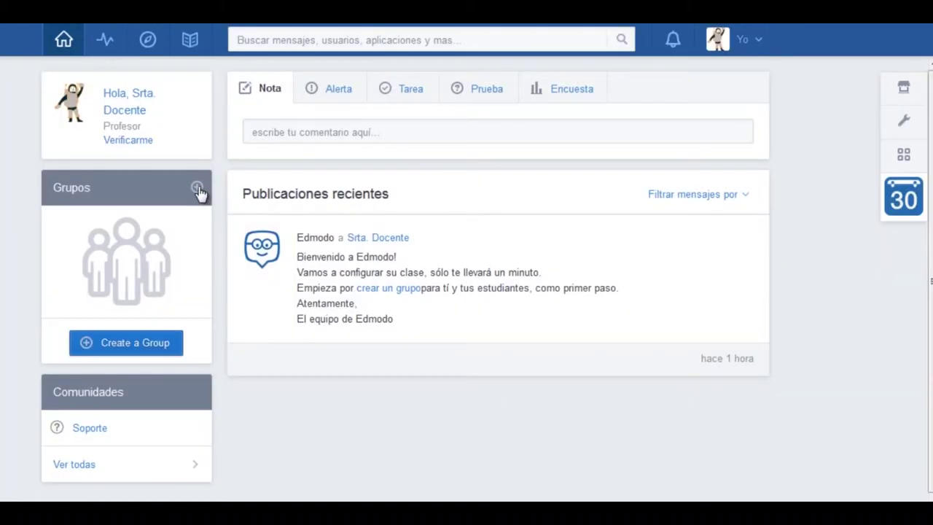
# Step: Create the group 'Mi grado' with grade 7th and subject area Todos
pyautogui.click(197, 187)
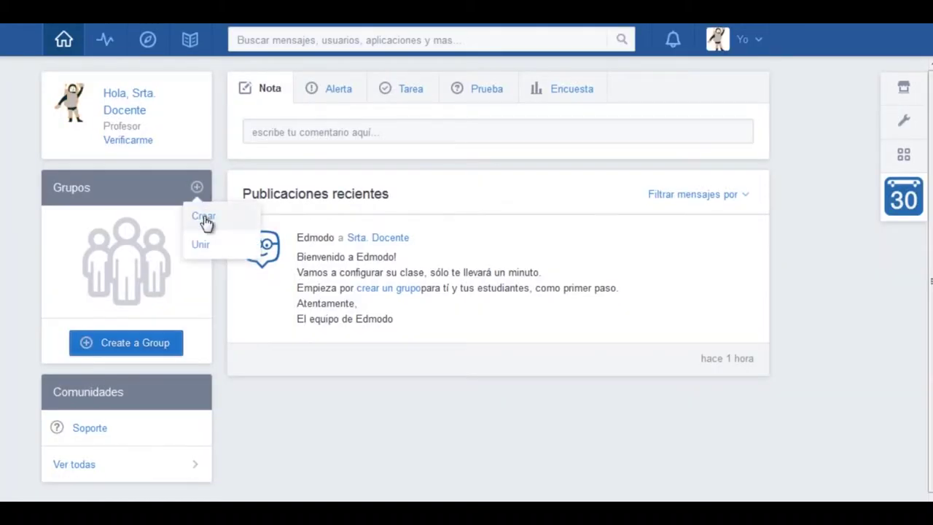
pyautogui.click(204, 218)
pyautogui.write('Mi grado')
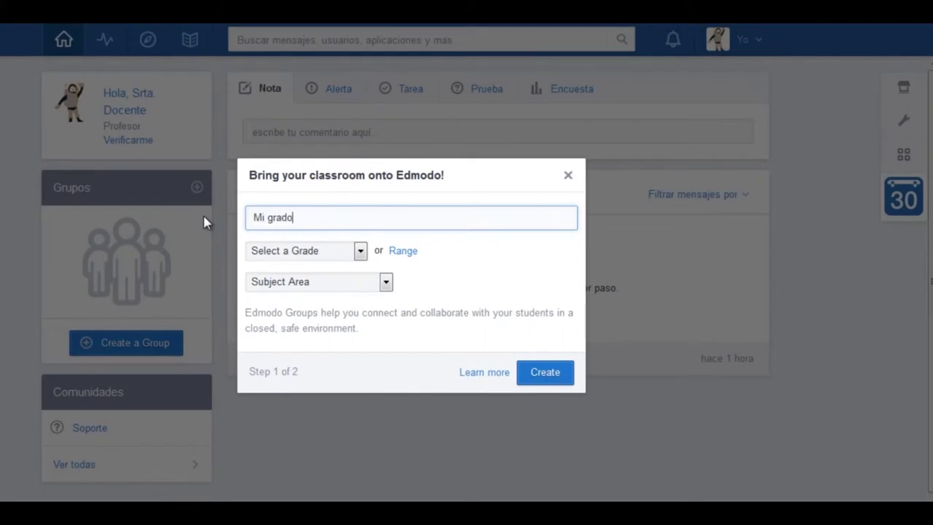
pyautogui.click(322, 250)
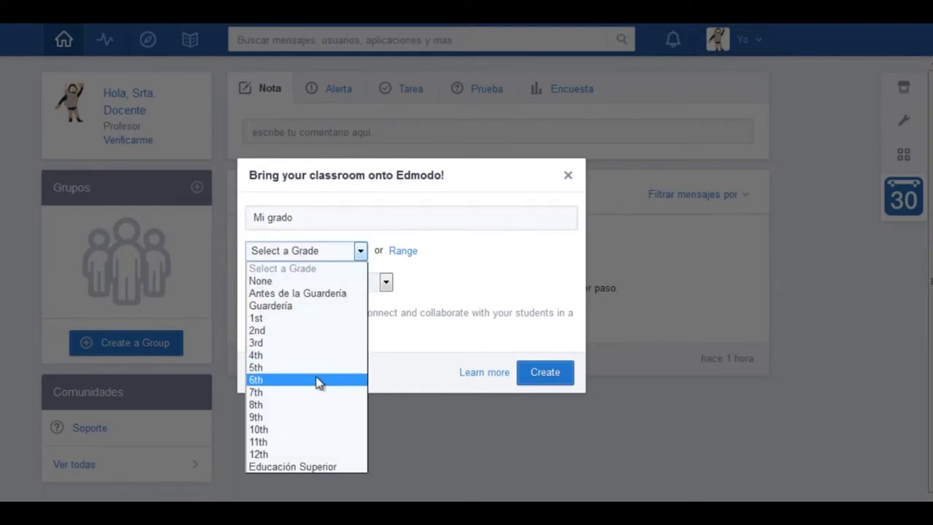
pyautogui.click(317, 392)
pyautogui.click(335, 283)
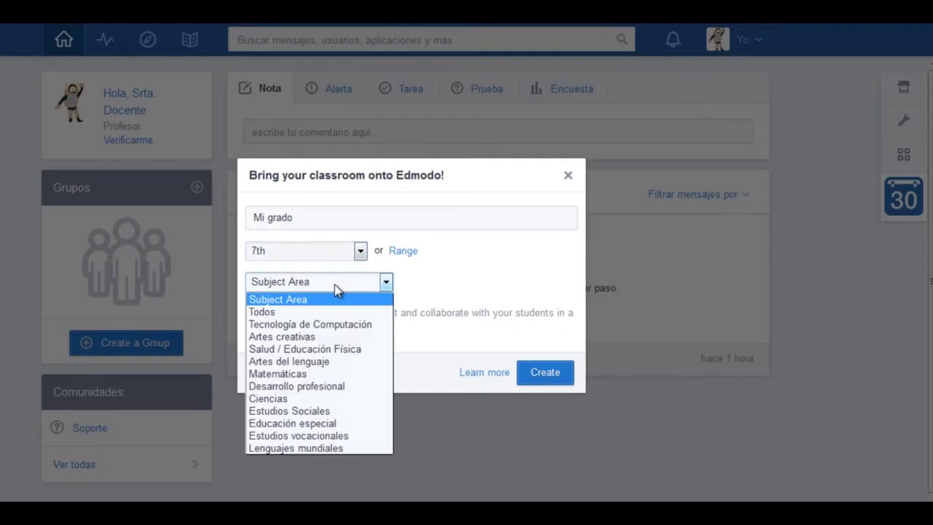
pyautogui.click(317, 314)
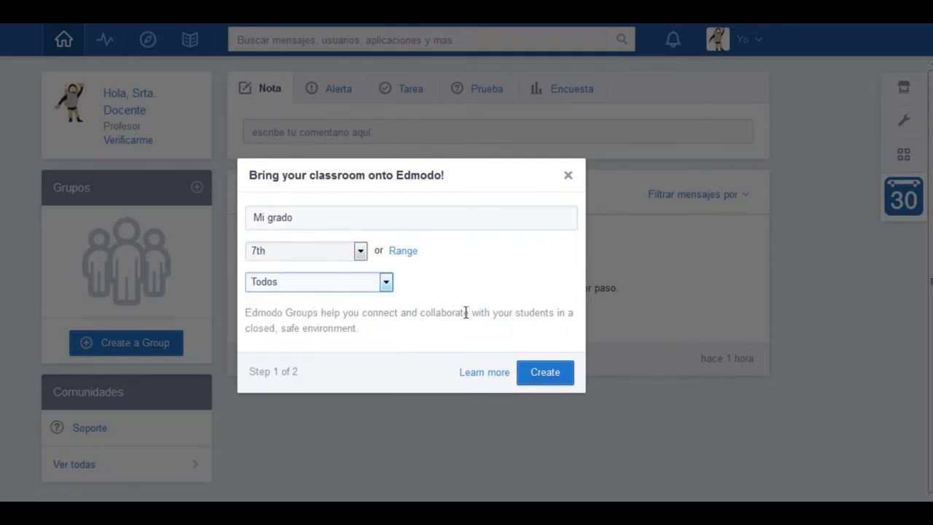
pyautogui.click(547, 373)
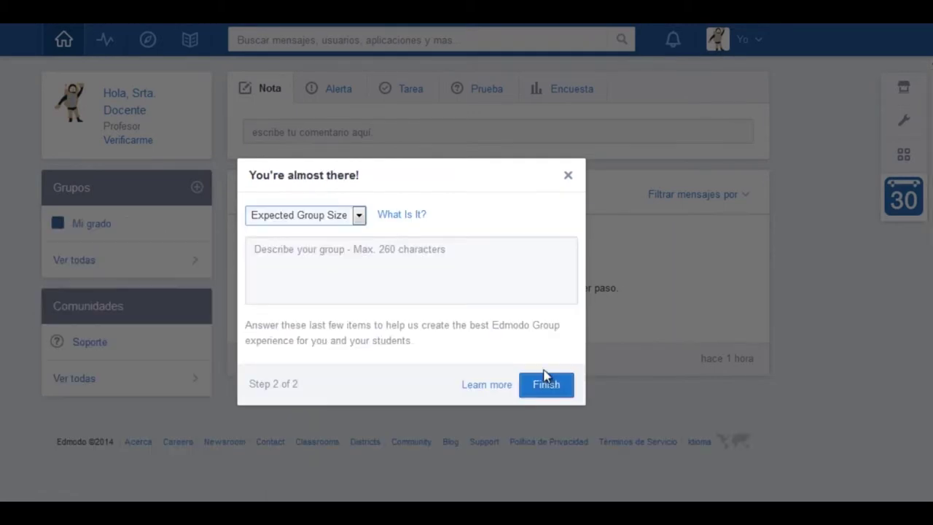
# Step: Set the expected group size to 21-25 and finish the group
pyautogui.click(360, 217)
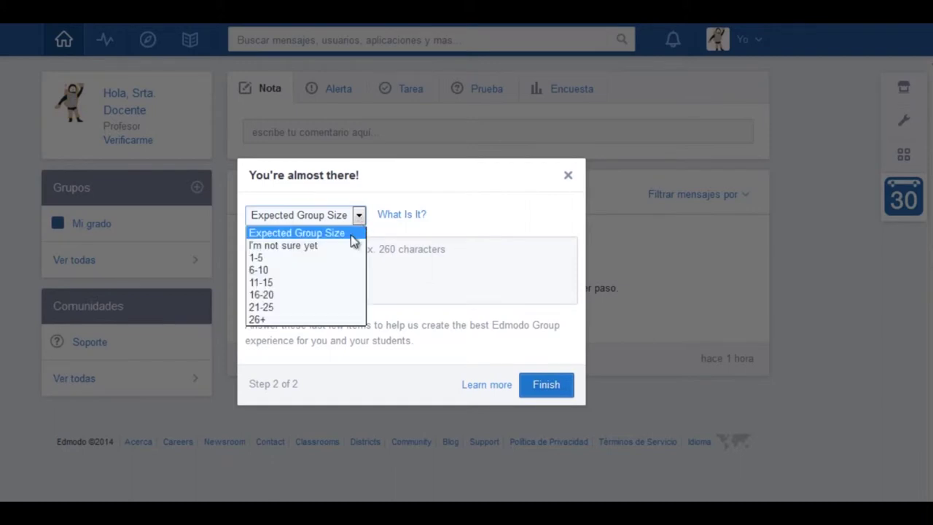
pyautogui.click(344, 307)
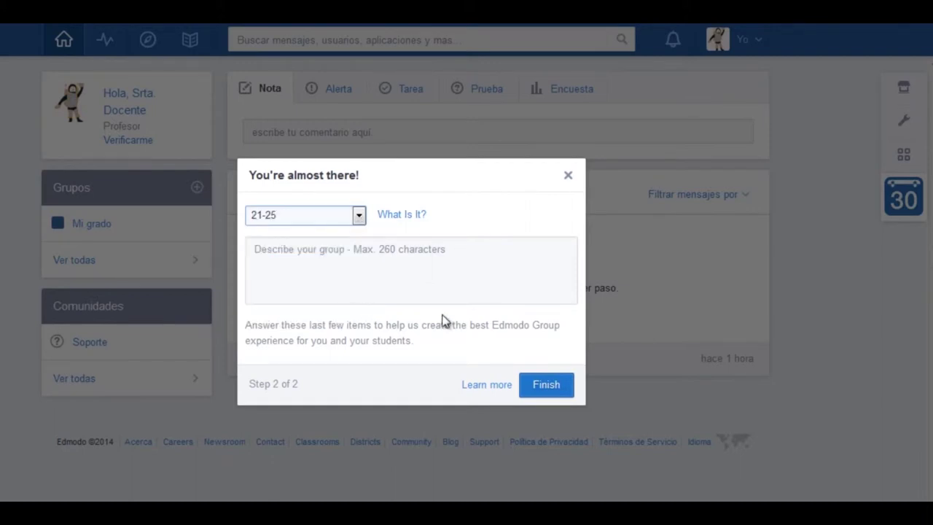
pyautogui.click(548, 385)
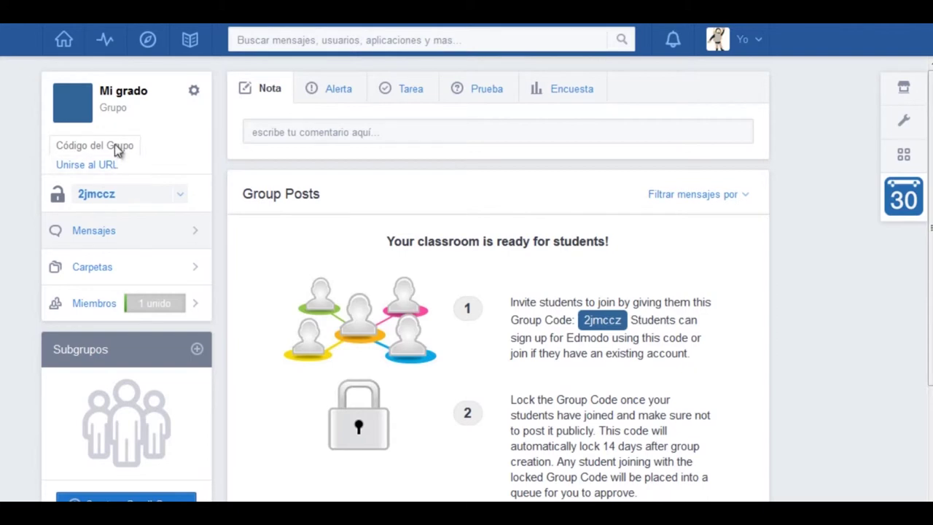
# Step: From the full groups list, recolour the Mi grado group orange and return Home
pyautogui.click(64, 46)
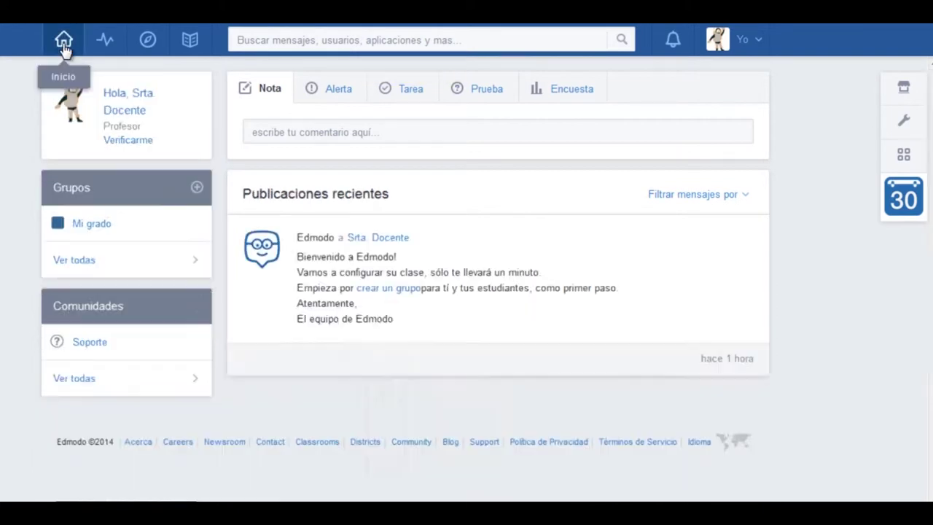
pyautogui.click(57, 228)
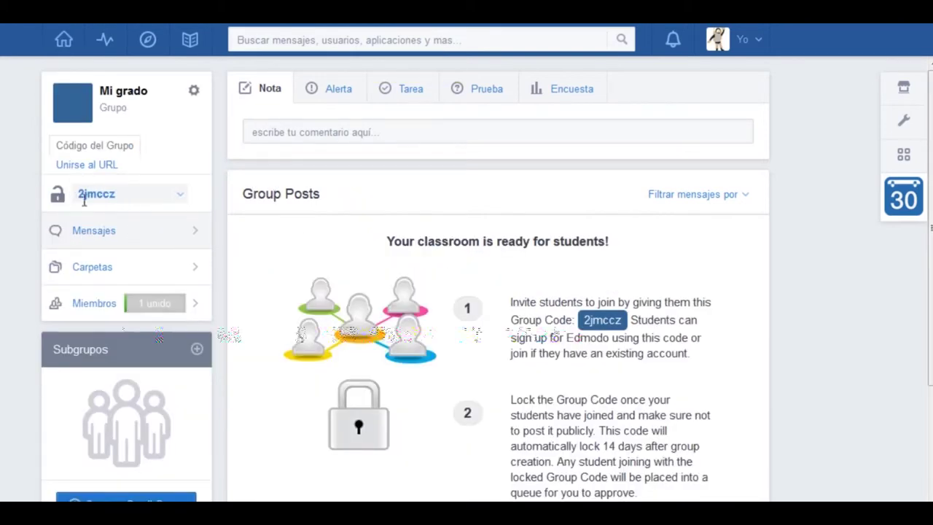
pyautogui.click(64, 42)
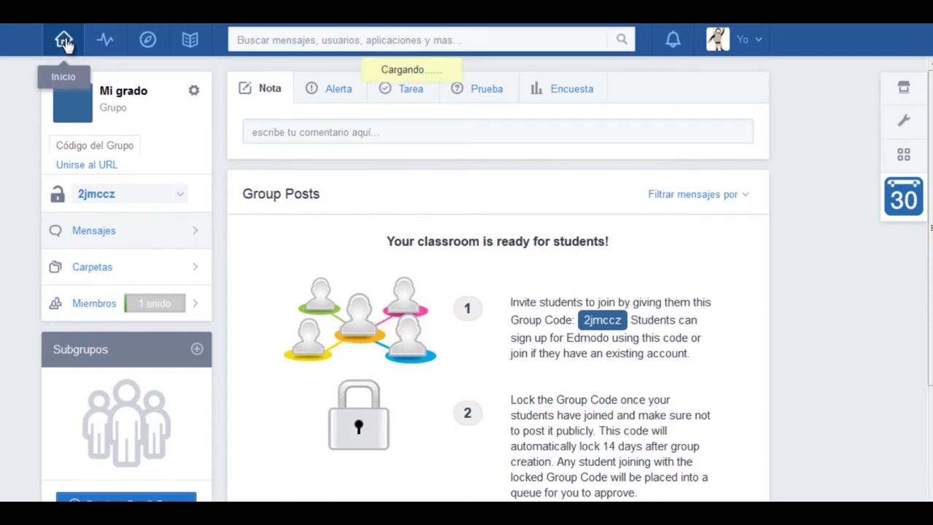
pyautogui.click(84, 262)
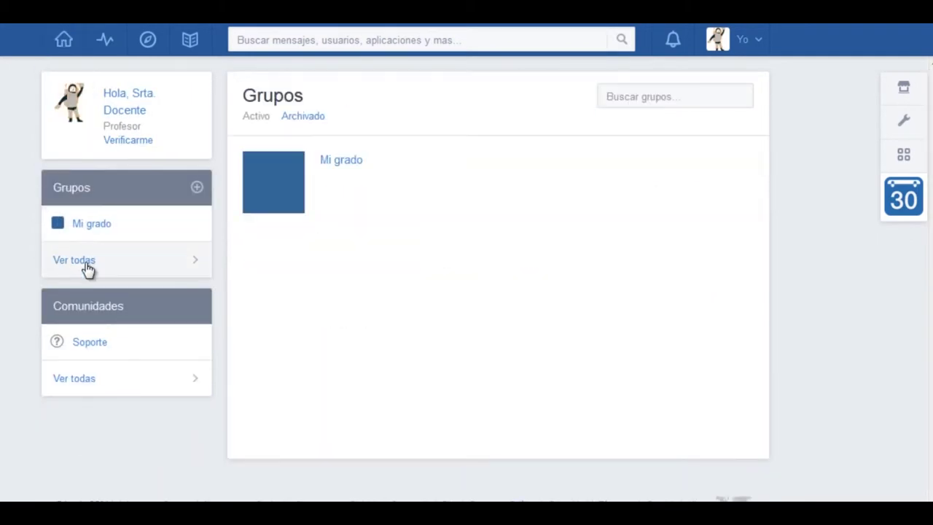
pyautogui.click(270, 188)
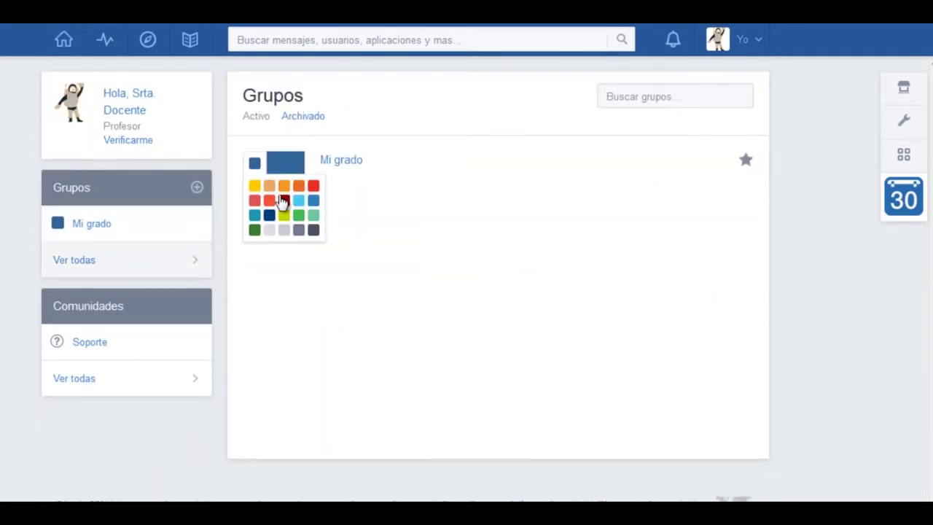
pyautogui.click(284, 189)
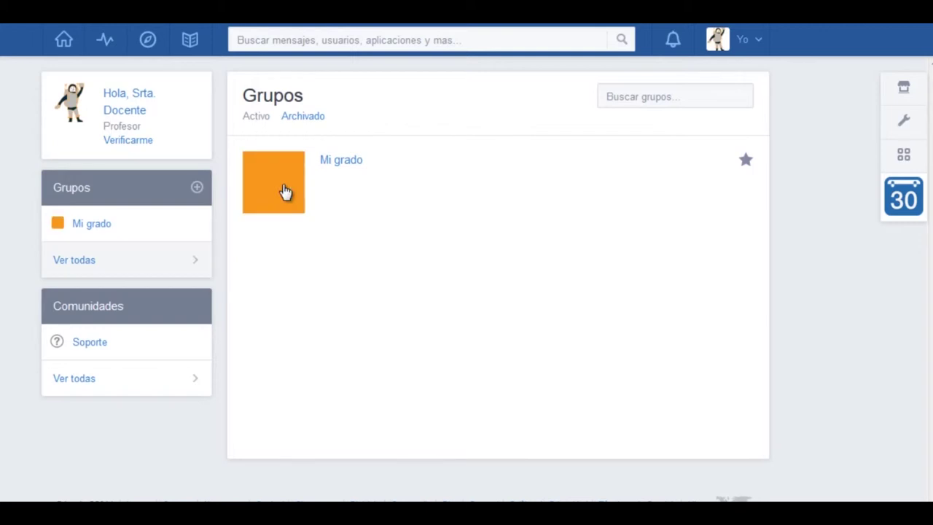
pyautogui.click(64, 41)
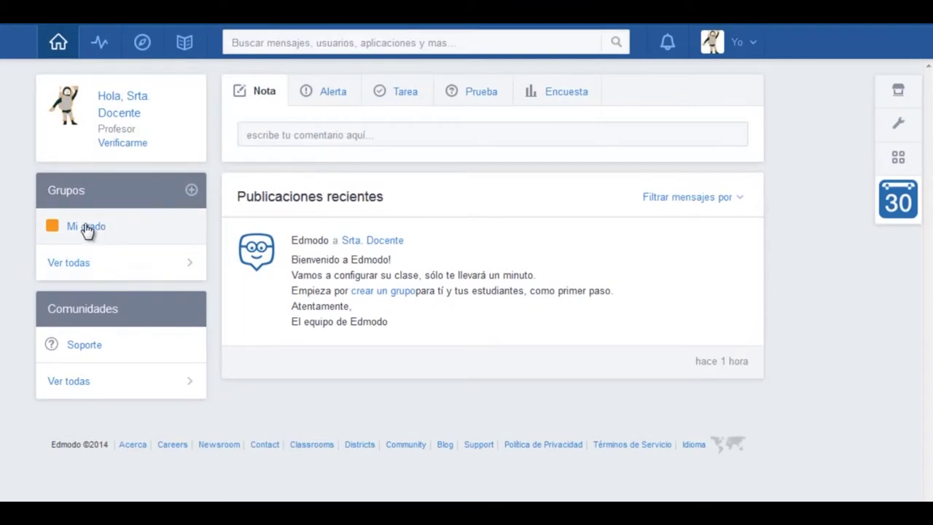
# Step: Copy the Mi grado group code and start a student sign-up with that code, a username and password
pyautogui.click(88, 229)
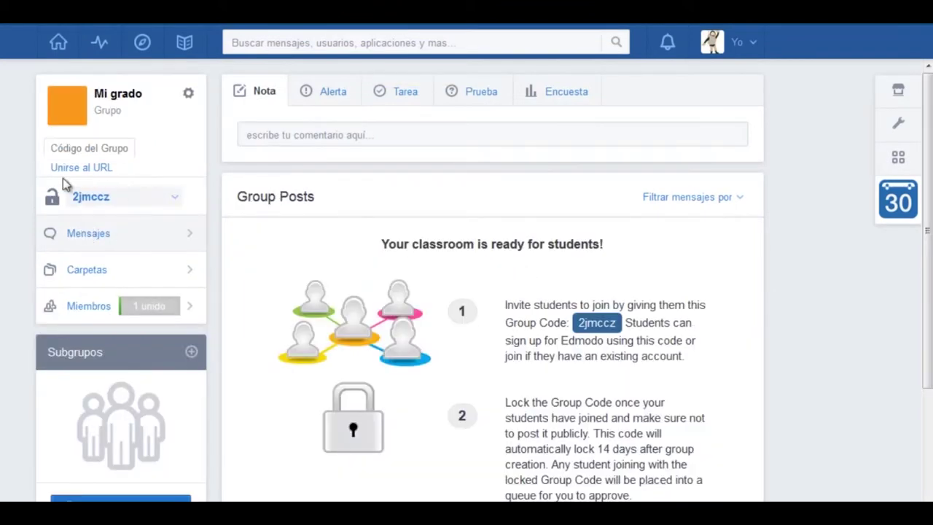
pyautogui.doubleClick(109, 194)
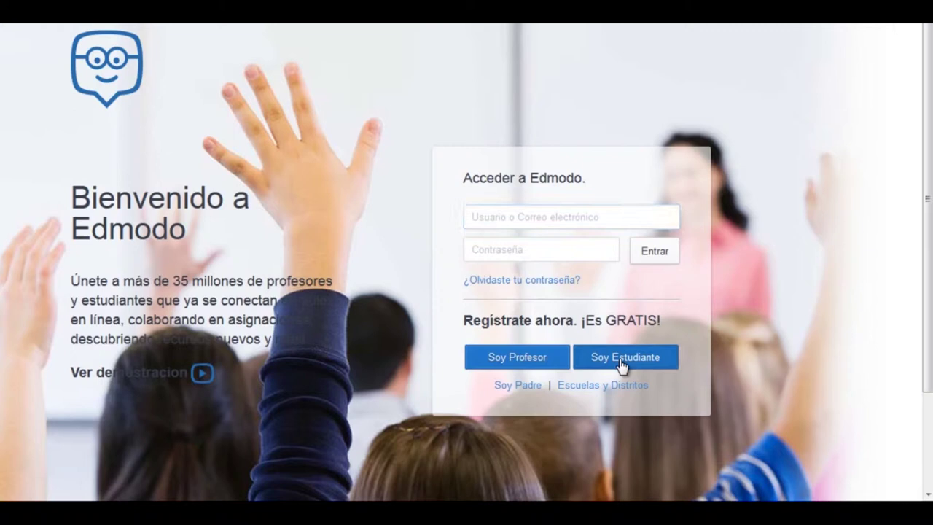
pyautogui.click(620, 362)
pyautogui.click(563, 195)
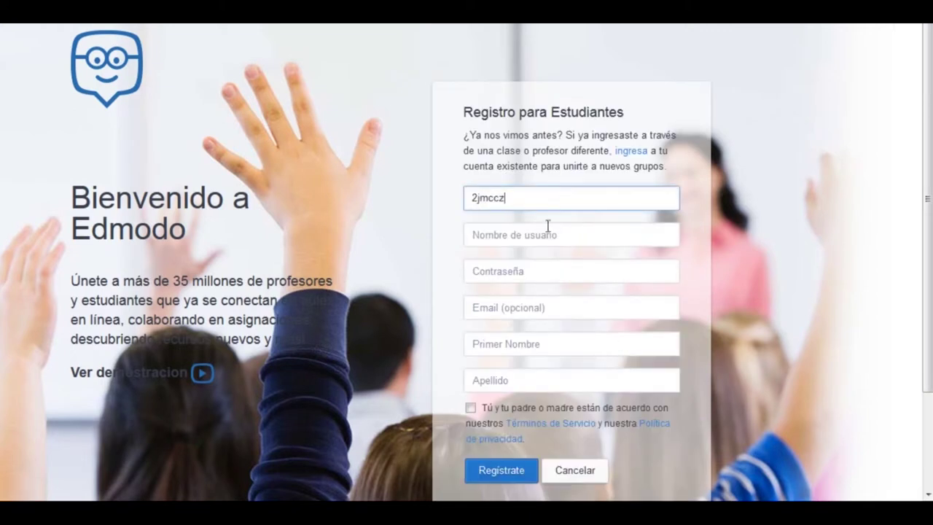
pyautogui.click(547, 229)
pyautogui.write('alumno2adp')
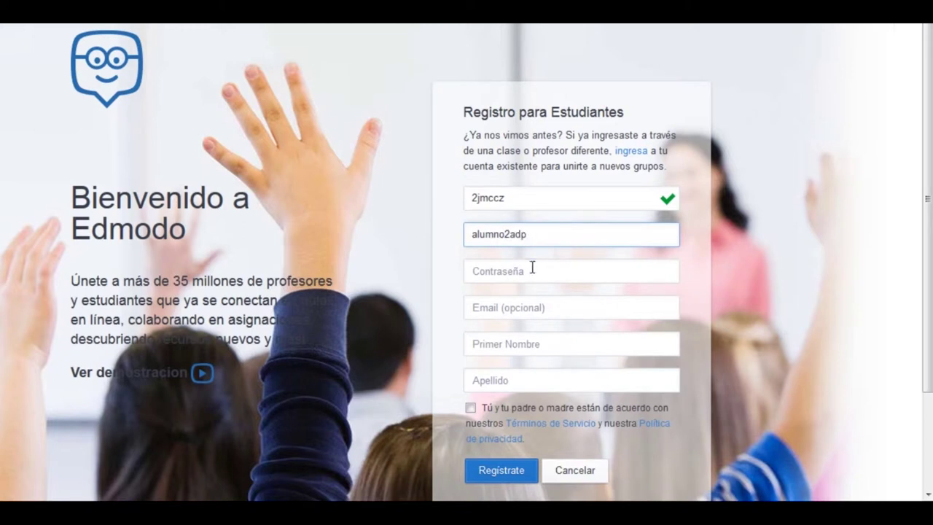
pyautogui.click(532, 268)
pyautogui.write('1234')
# Step: Enter the student's first and last name, accept the terms, and submit the registration
pyautogui.click(503, 347)
pyautogui.write('Alumno')
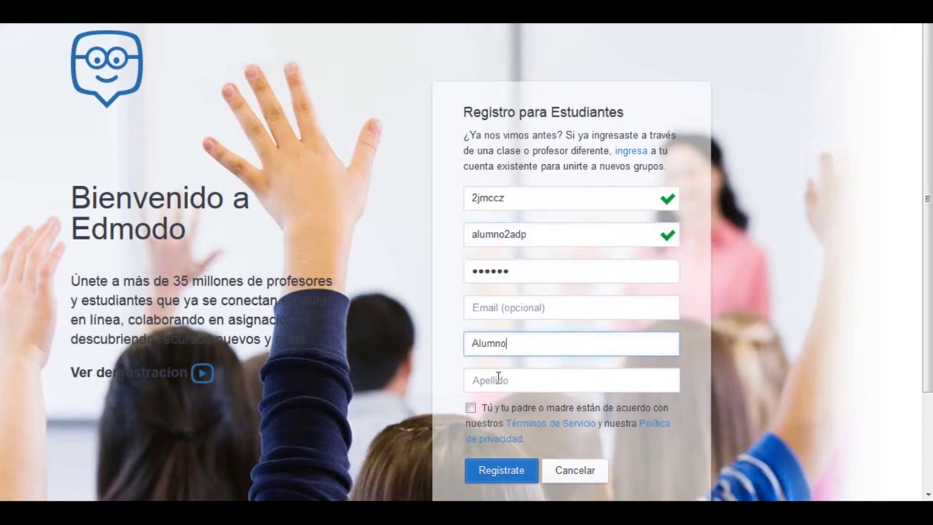
pyautogui.click(499, 376)
pyautogui.write('de la Escu')
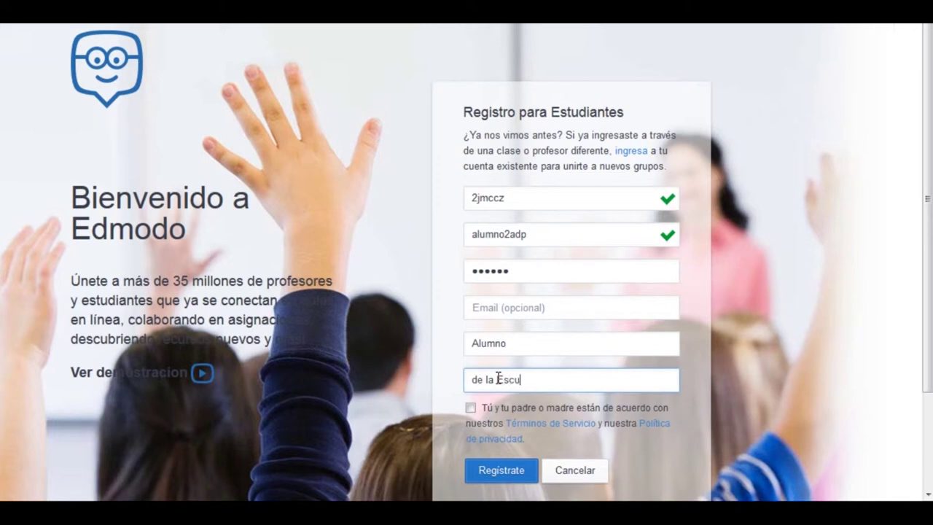
pyautogui.click(471, 408)
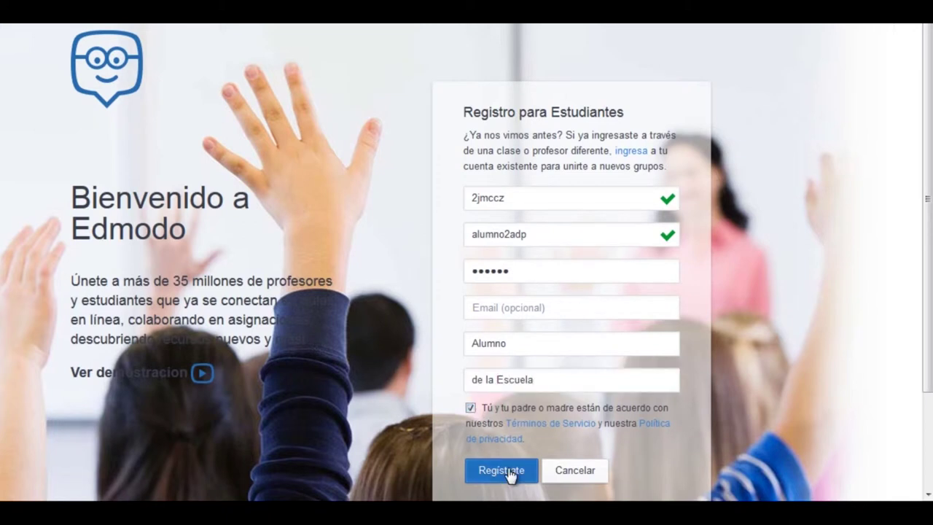
pyautogui.click(511, 473)
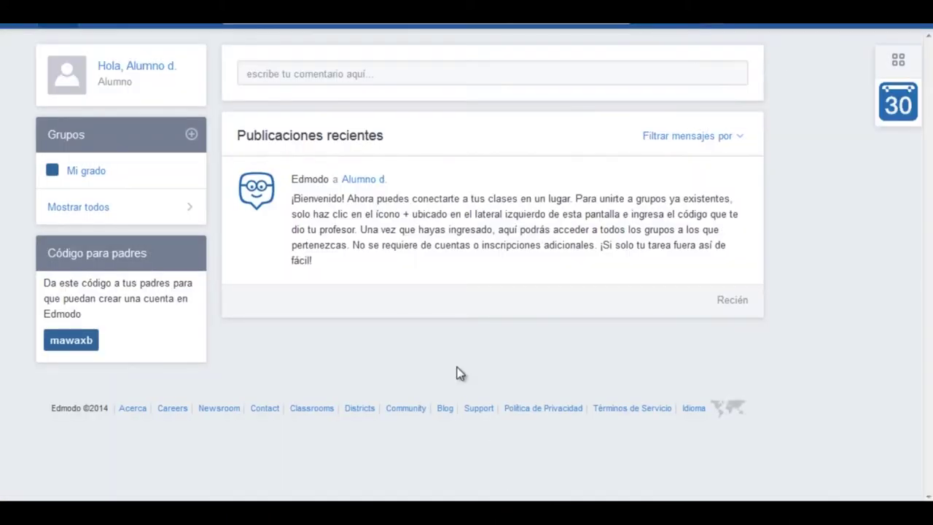
# Step: Keep the interface in Español and view the Mi grado members list
pyautogui.click(691, 409)
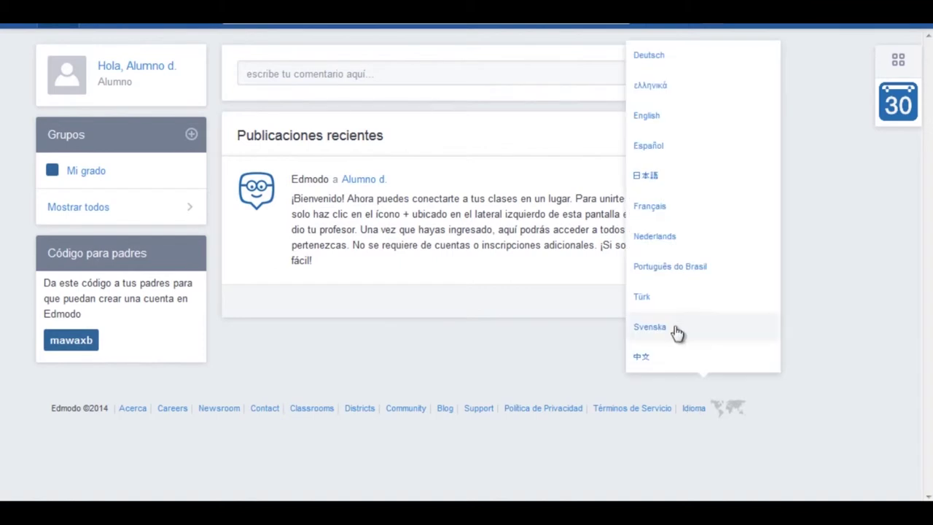
pyautogui.click(646, 148)
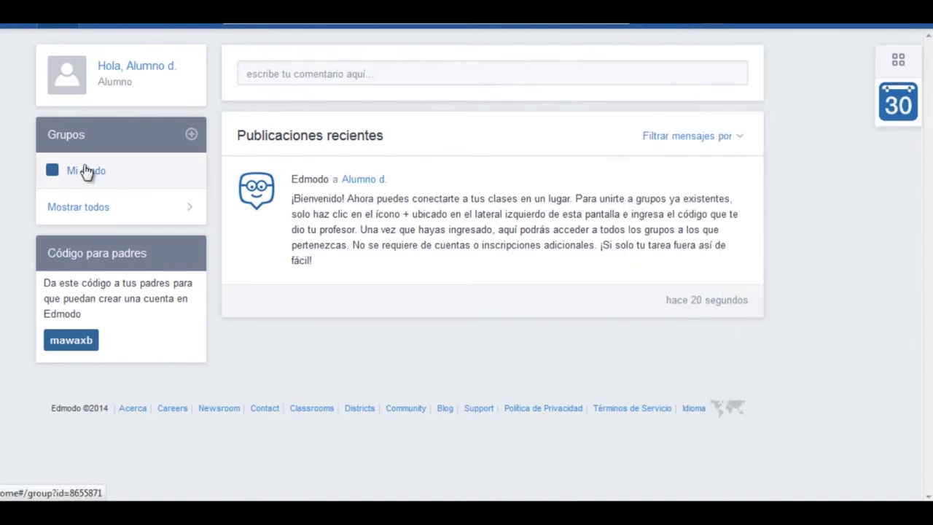
pyautogui.click(85, 171)
pyautogui.click(89, 170)
pyautogui.click(76, 199)
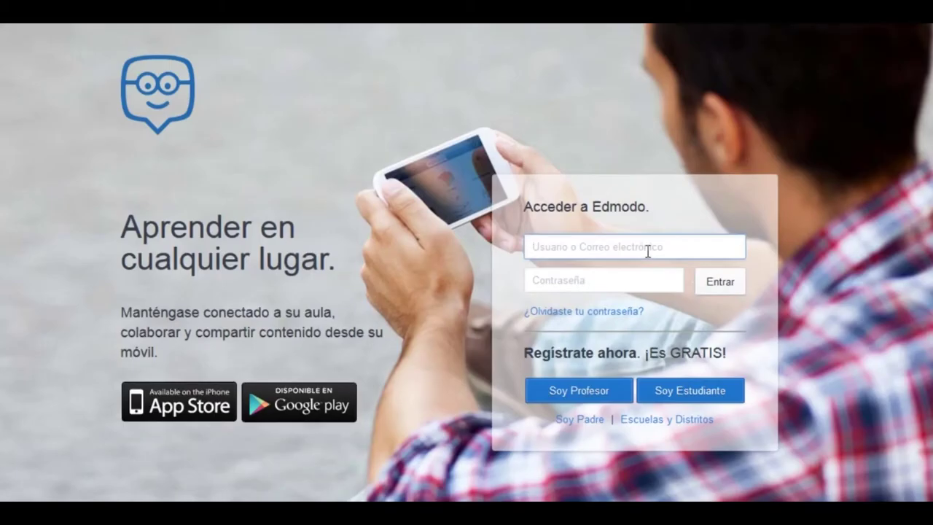
# Step: Log in with the existing student's username and password
pyautogui.click(646, 248)
pyautogui.write('alumnoadp')
pyautogui.press('Tab')
pyautogui.write('•••')
pyautogui.click(721, 290)
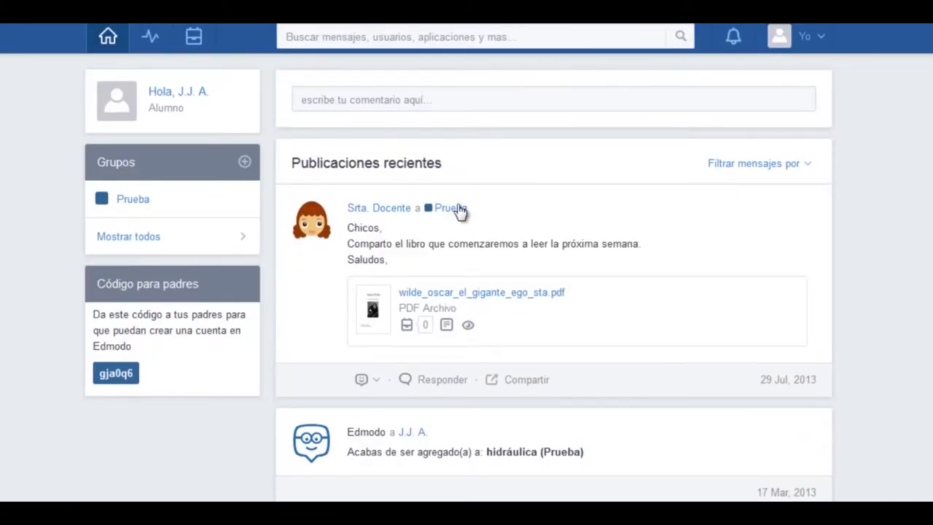
# Step: Join the Mi grado group by entering its group code
pyautogui.click(244, 163)
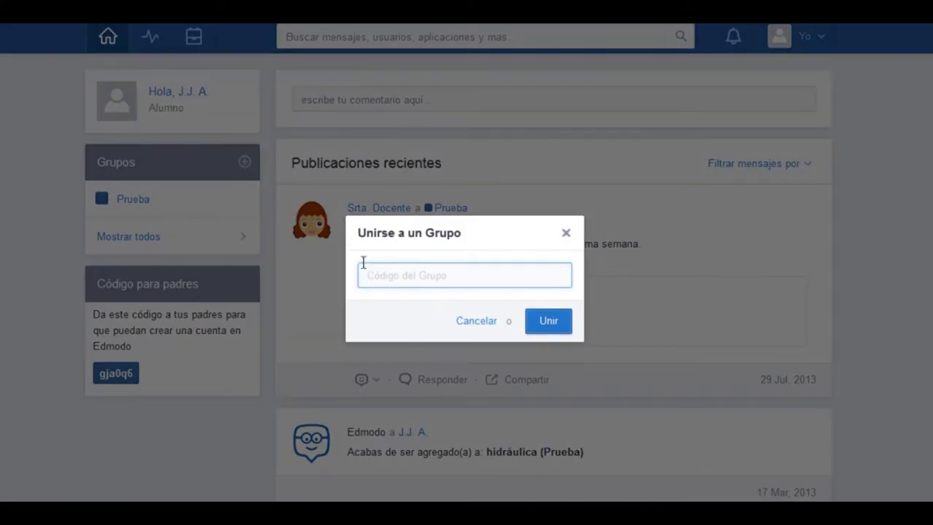
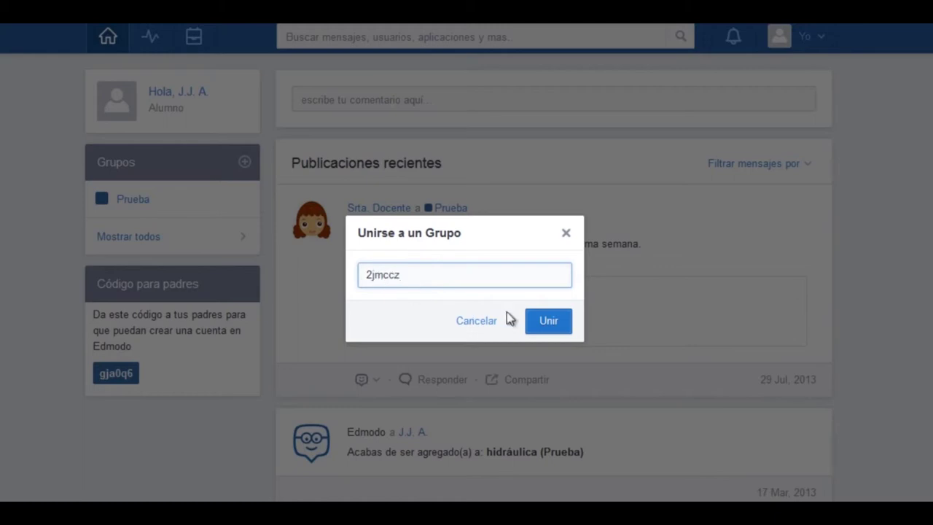
pyautogui.click(544, 320)
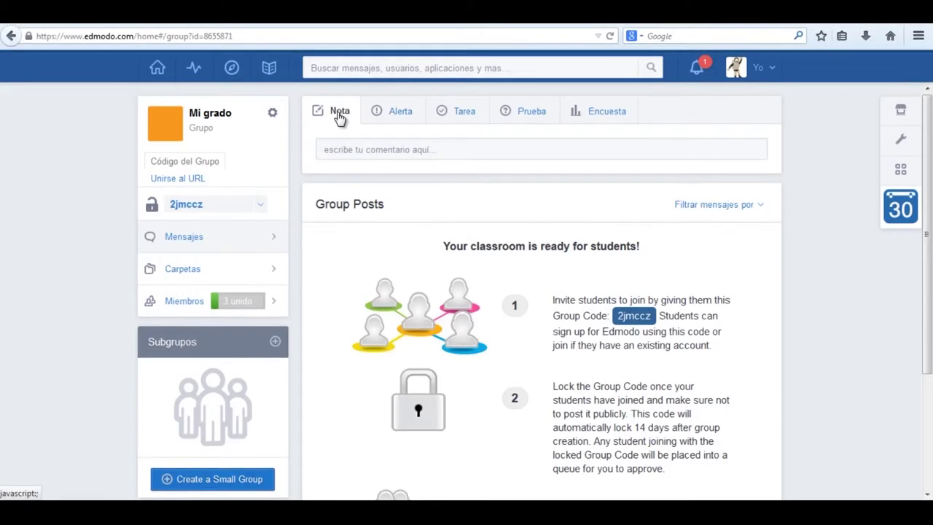
# Step: Write a note greeting students about next week's complementary book, add a new line, and attach a file
pyautogui.click(333, 148)
pyautogui.write('Hola chic@s!')
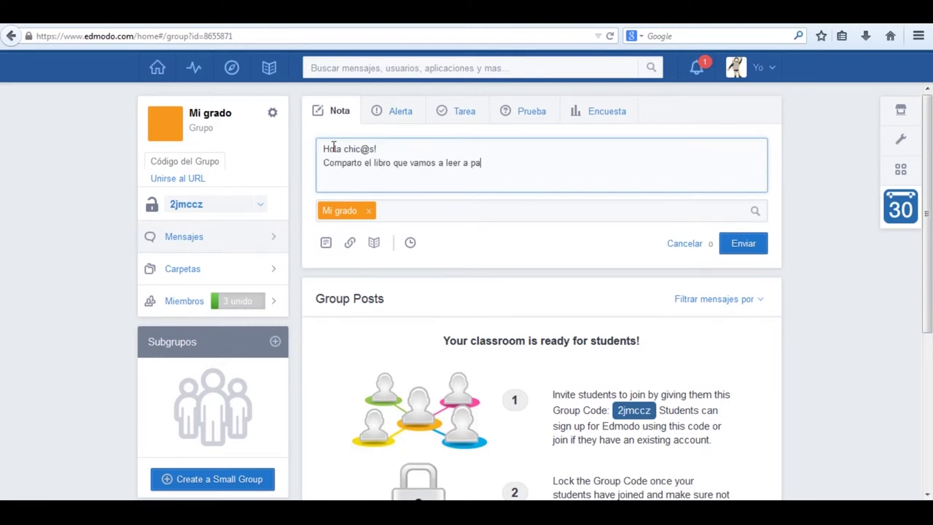
pyautogui.write('óxima semana y una página web c')
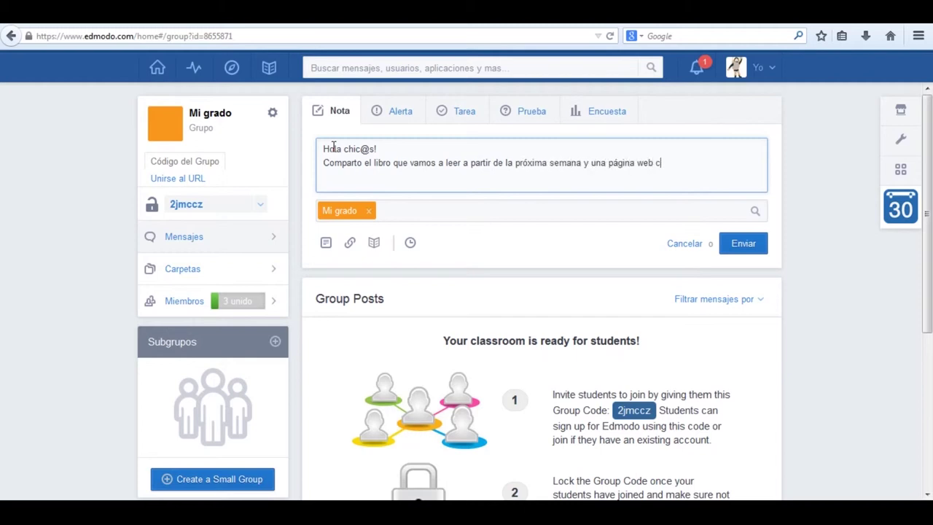
pyautogui.write('omplementaria')
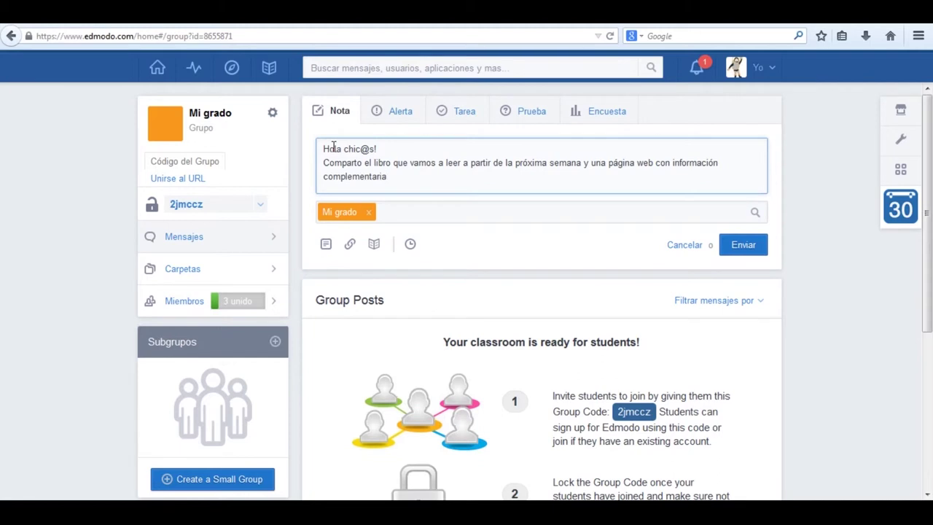
pyautogui.write('.')
pyautogui.press('Return')
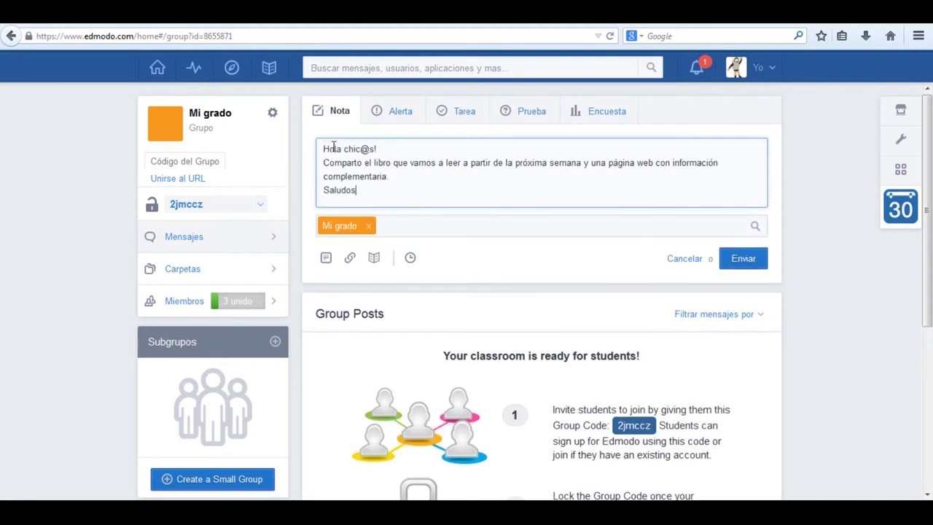
pyautogui.click(326, 257)
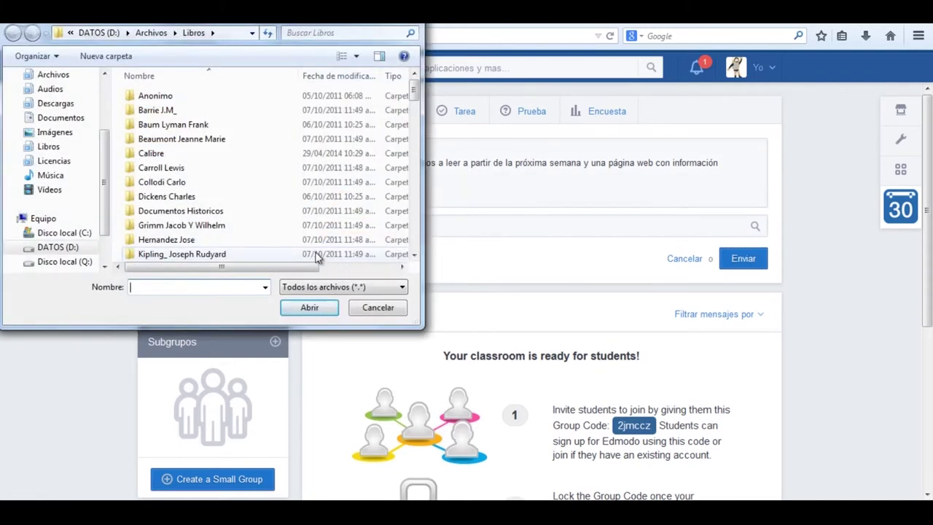
# Step: Attach Wilde Oscar- El Gigante Egoísta.pdf from the Libros library, then start adding a web link
pyautogui.click(54, 147)
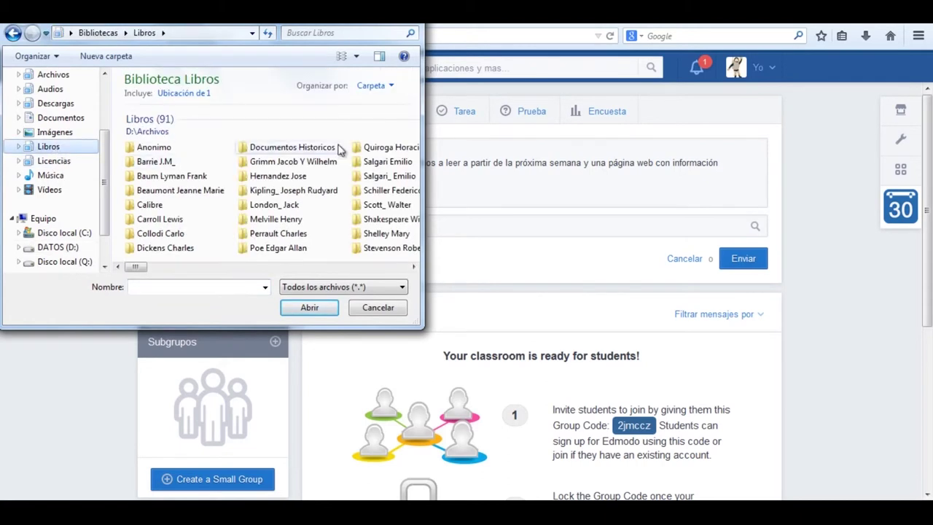
pyautogui.moveTo(135, 267); pyautogui.dragTo(390, 275)
pyautogui.click(246, 176)
pyautogui.click(308, 307)
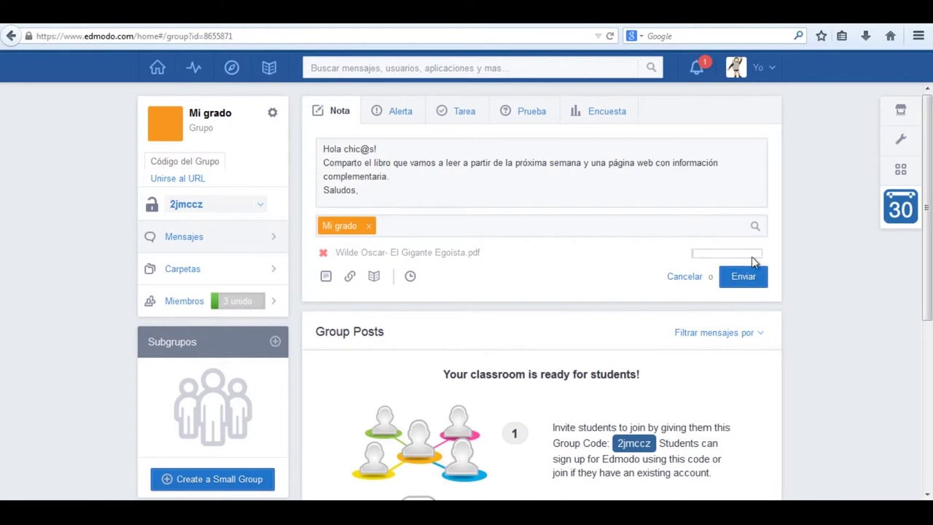
pyautogui.click(350, 276)
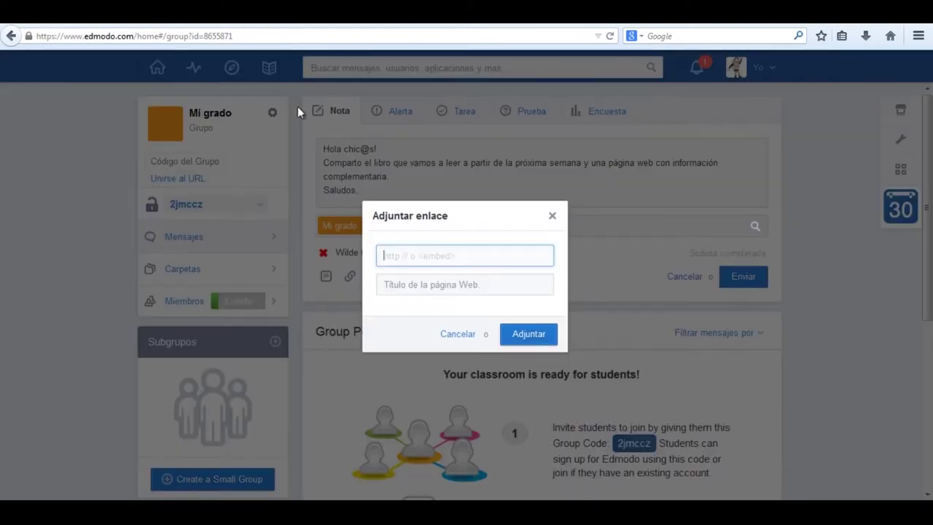
# Step: Copy the address of the El gigante egoísta Wikipedia article
pyautogui.hotkey('alt', 'Tab')
pyautogui.moveTo(189, 35); pyautogui.dragTo(26, 37)
pyautogui.rightClick(54, 36)
pyautogui.click(80, 79)
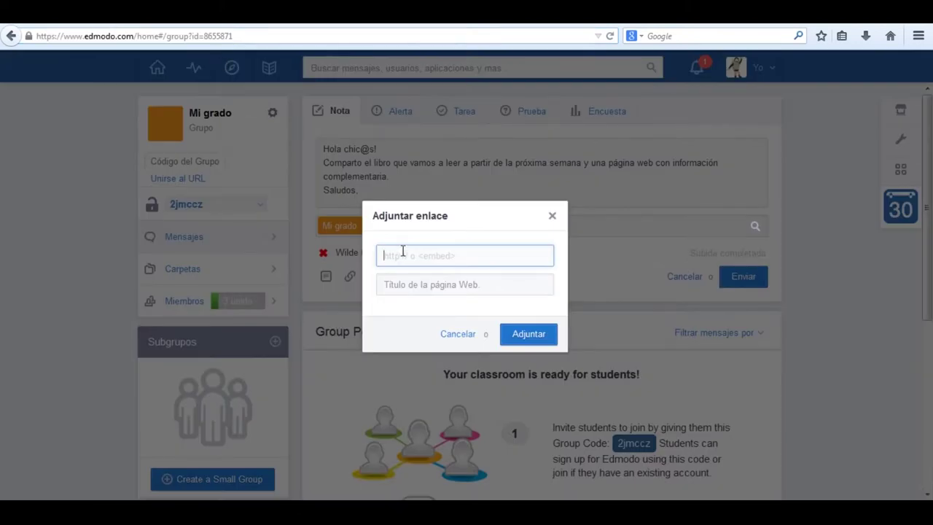
# Step: Attach the Wikipedia link to the note and post it to Mi grado
pyautogui.rightClick(403, 250)
pyautogui.click(436, 311)
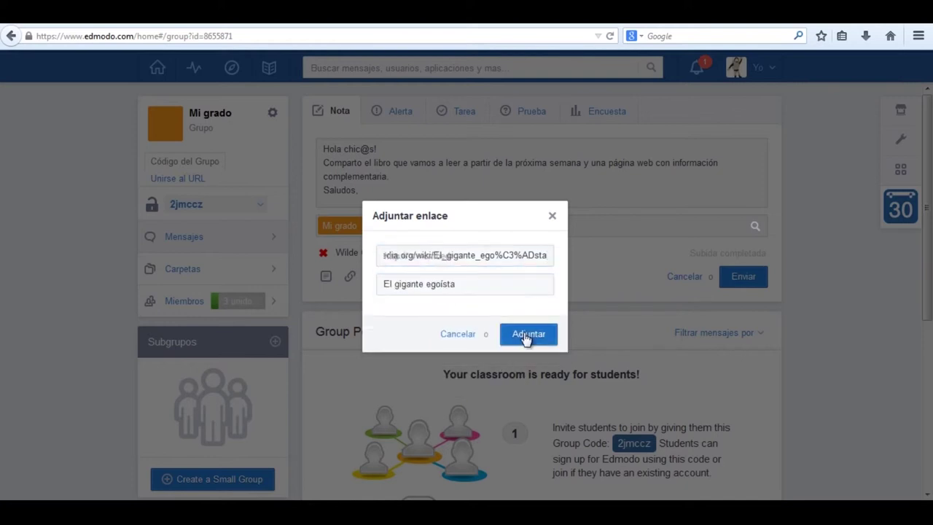
pyautogui.click(527, 335)
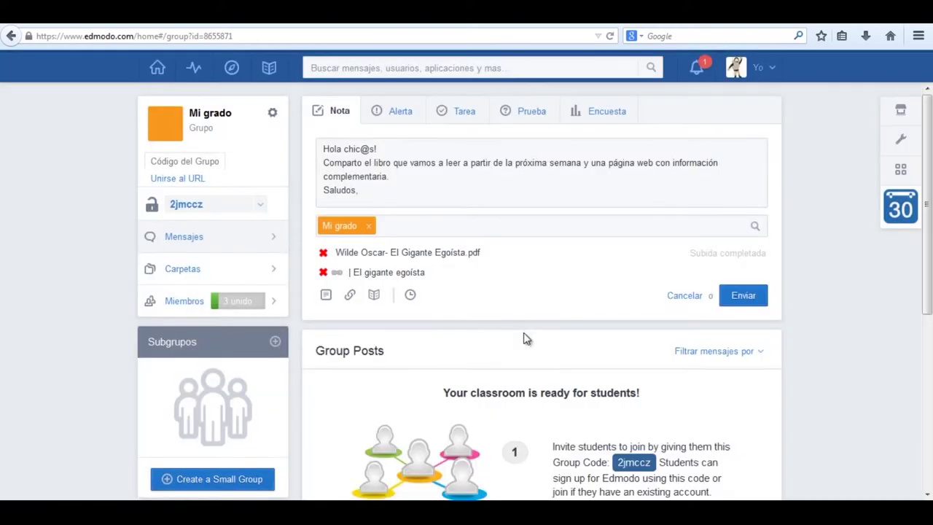
pyautogui.click(744, 295)
pyautogui.moveTo(926, 250); pyautogui.dragTo(929, 350)
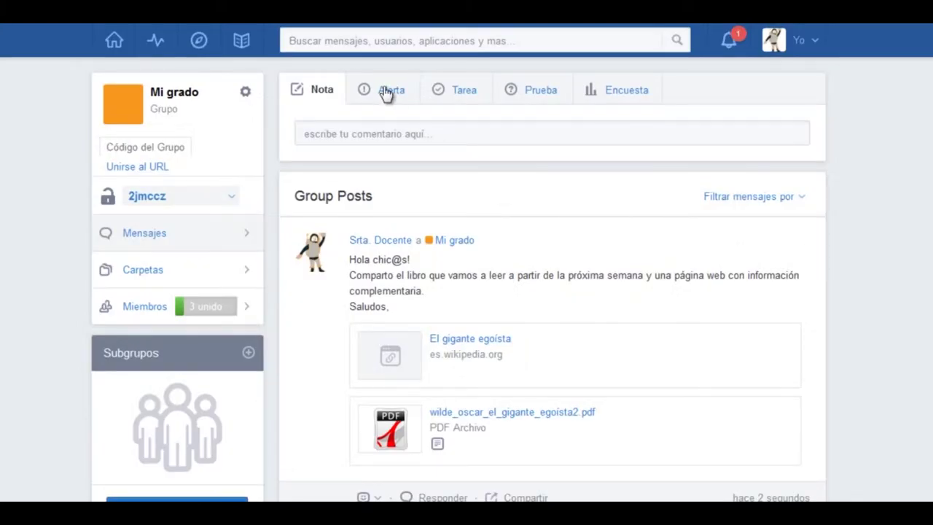
# Step: Send Mi grado the alert 'Hola a tod@s Recuerden que mañana vamos al zoológico. No se olviden traer abrigo.'
pyautogui.click(386, 94)
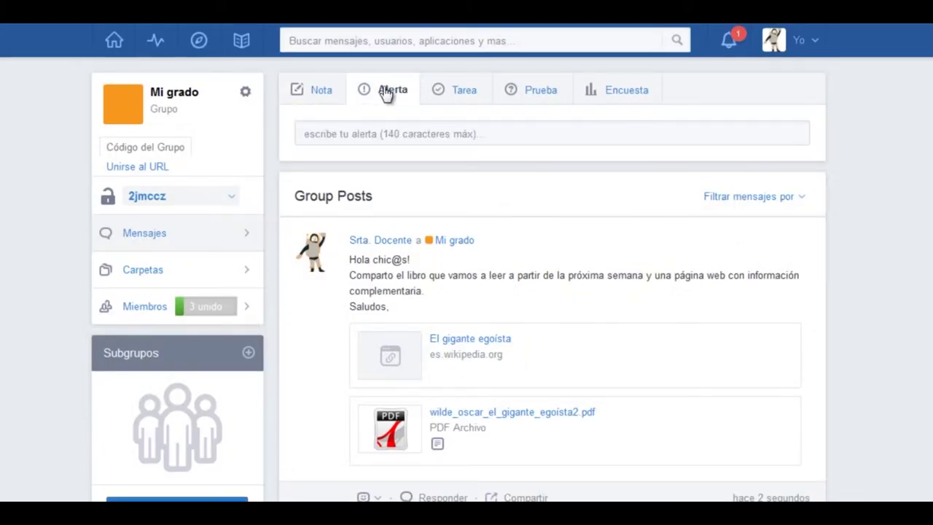
pyautogui.click(365, 133)
pyautogui.write('Hola')
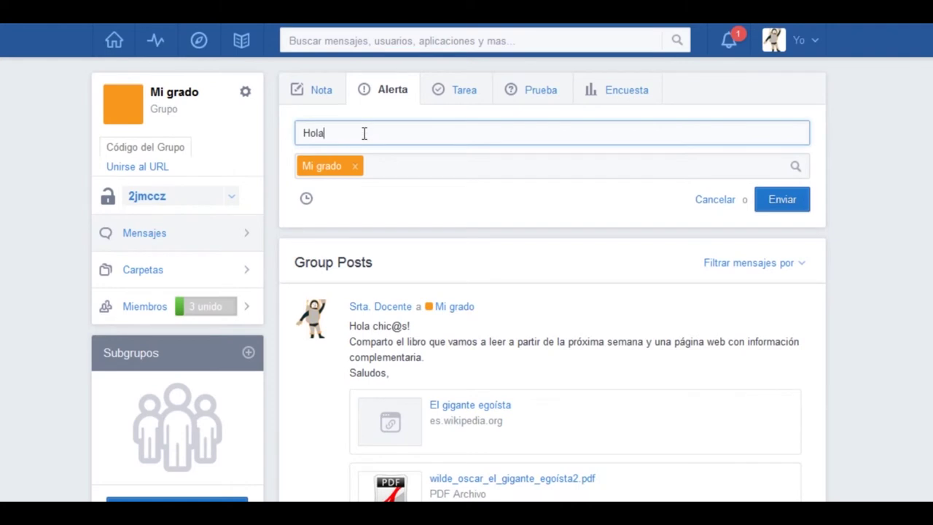
pyautogui.write(' a tod@s Recuerden que mañana vamos al')
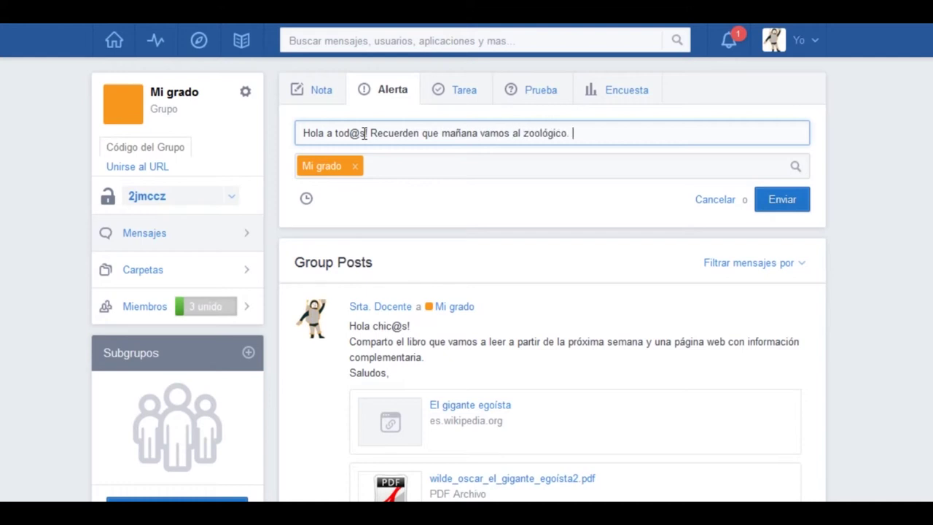
pyautogui.write('zoológico. No se olviden traer abrigo.')
pyautogui.click(788, 200)
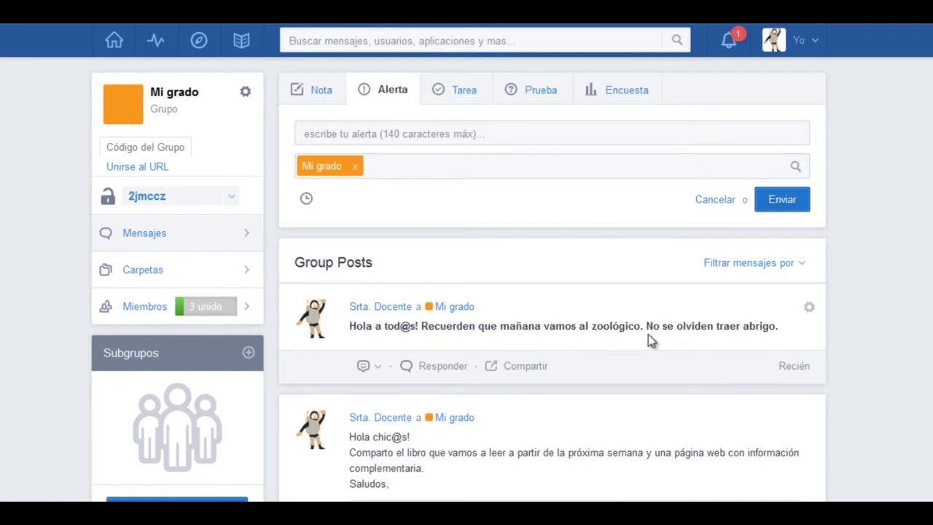
# Step: Edit the zoo alert by adding 'sus' and pluralising 'abrigos', then save it
pyautogui.click(809, 308)
pyautogui.click(831, 371)
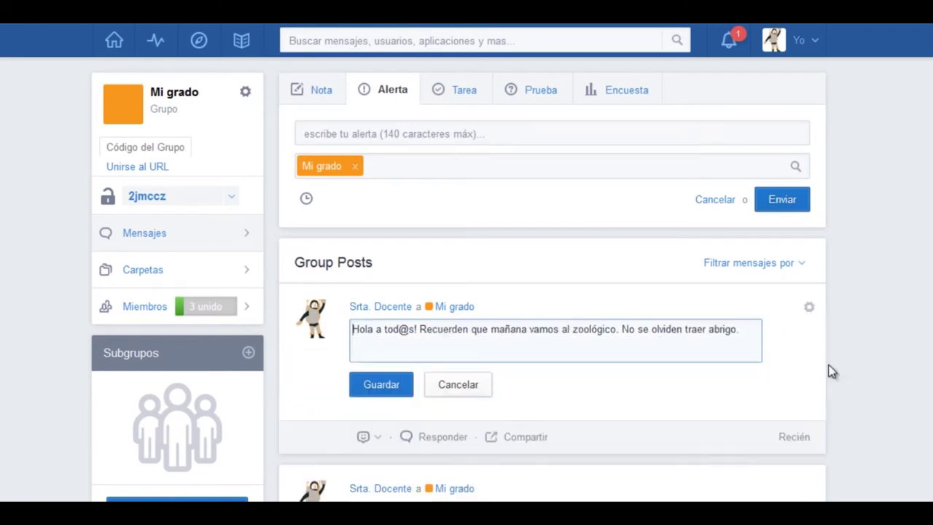
pyautogui.click(708, 329)
pyautogui.write('sus')
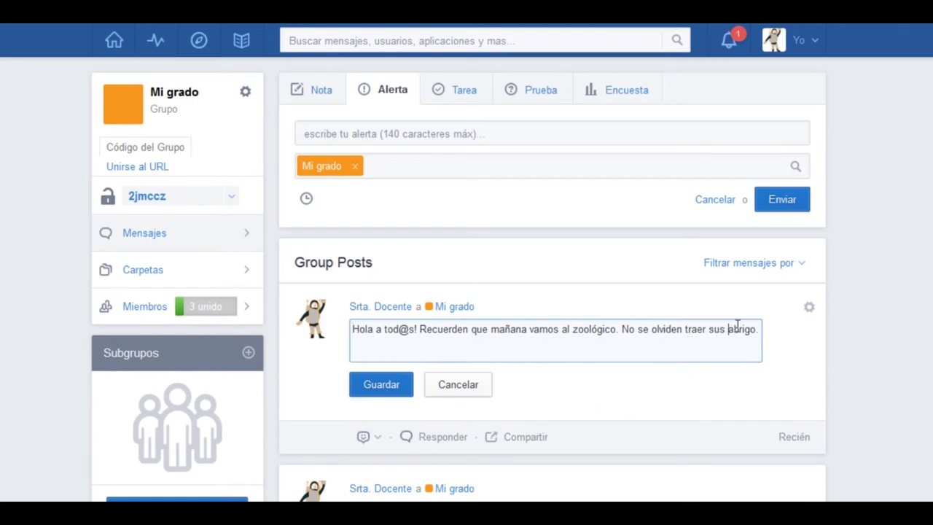
pyautogui.click(754, 332)
pyautogui.write('s')
pyautogui.click(388, 385)
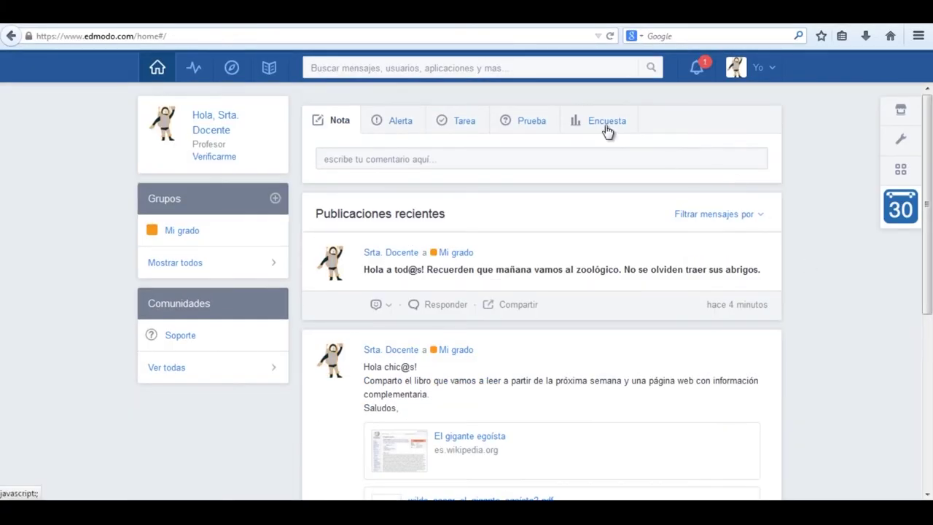
# Step: Write the poll 'Elige el cuento que deseas leer después de las vacaciones' with answers Cenicienta, Pinocho, Simbad el marino
pyautogui.click(606, 130)
pyautogui.click(542, 160)
pyautogui.write('Elige el cuento que deseas leer de')
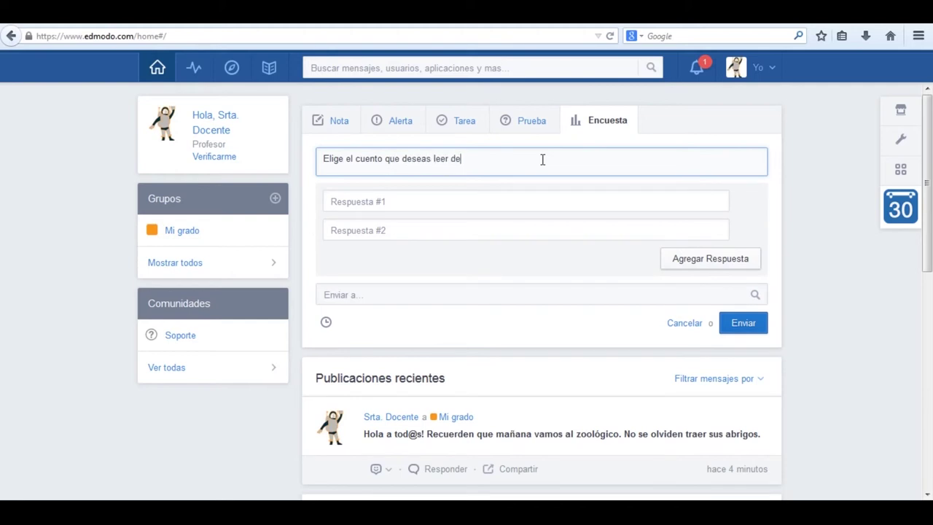
pyautogui.write('spués de las vacaciones')
pyautogui.click(468, 202)
pyautogui.write('Cenicien')
pyautogui.click(443, 234)
pyautogui.write('Pinocho')
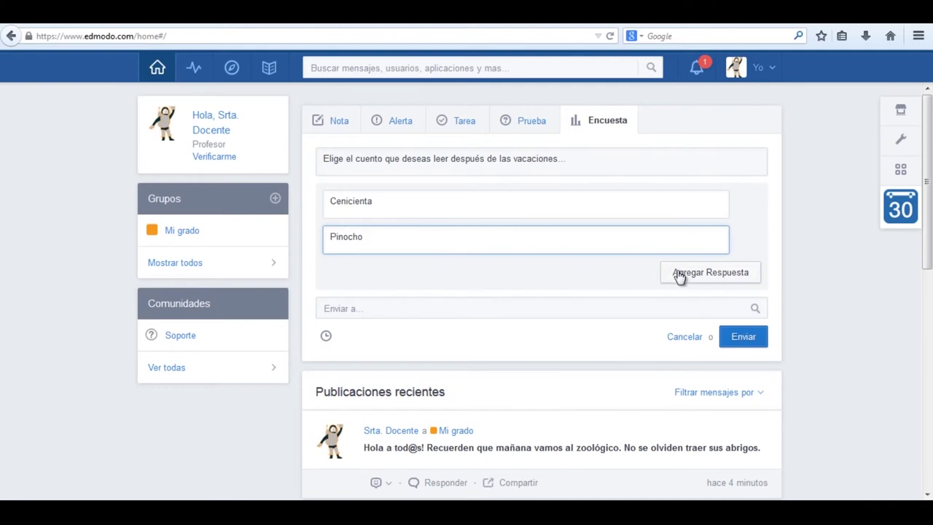
pyautogui.click(681, 275)
pyautogui.click(510, 272)
pyautogui.write('Simb')
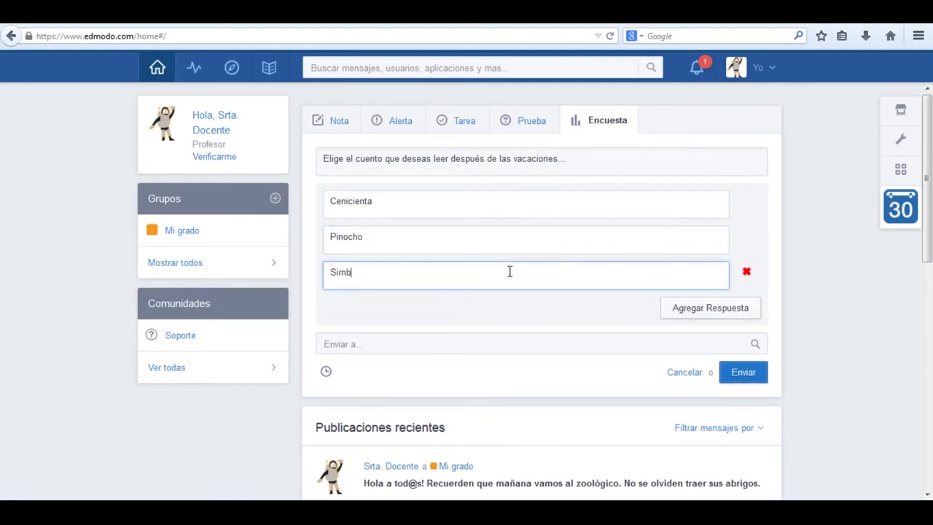
# Step: Address the poll to Mi grado, publish it, and refresh the vote counts
pyautogui.click(582, 344)
pyautogui.write('m')
pyautogui.write('i')
pyautogui.click(365, 401)
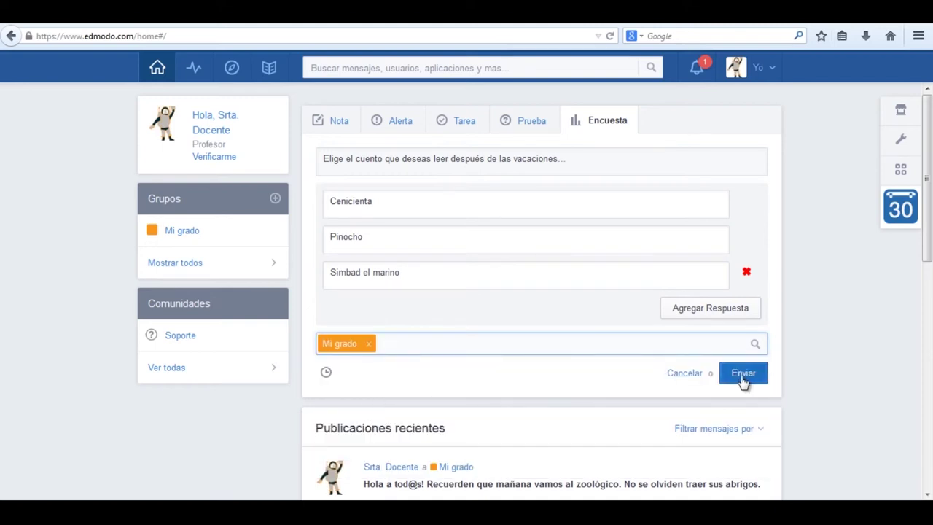
pyautogui.click(744, 379)
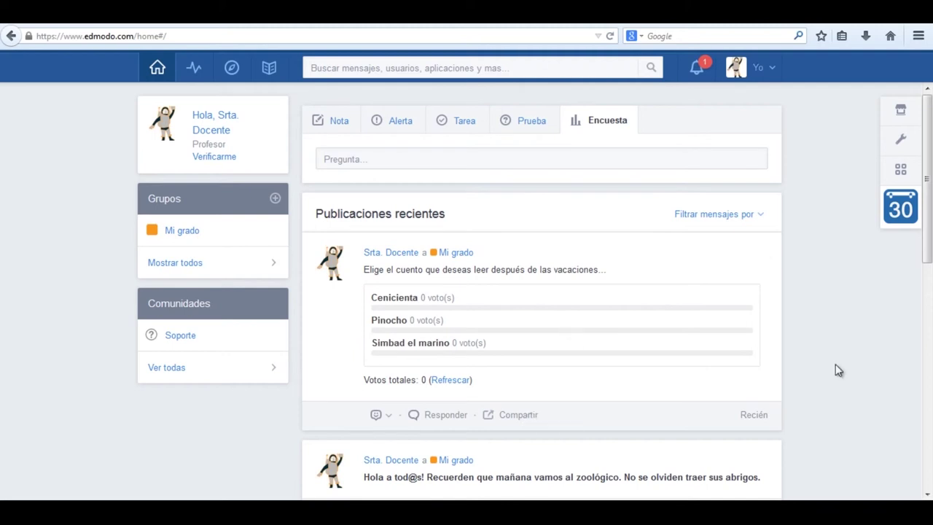
pyautogui.click(451, 382)
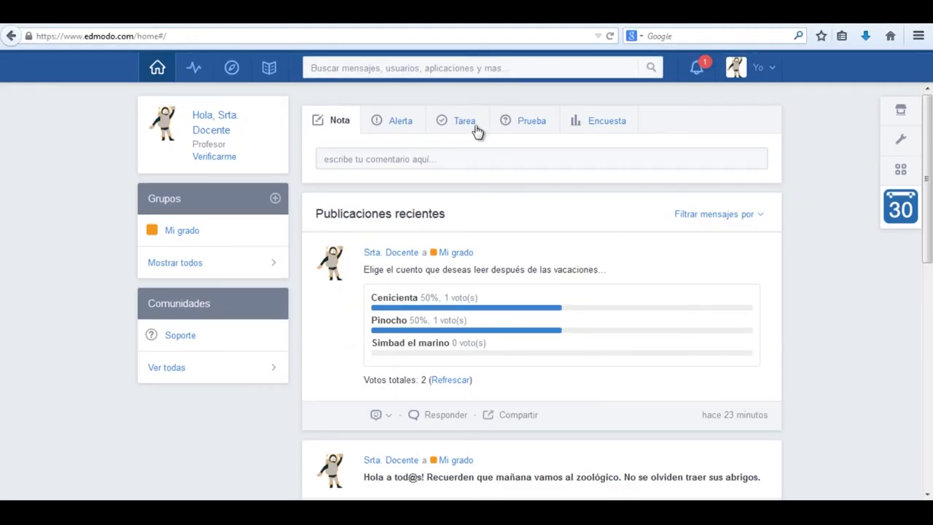
pyautogui.click(442, 131)
# Step: Title the assignment 'Actividad Zoo' and describe answering the class questions in a shared document
pyautogui.click(413, 156)
pyautogui.write('Actividad Zoo')
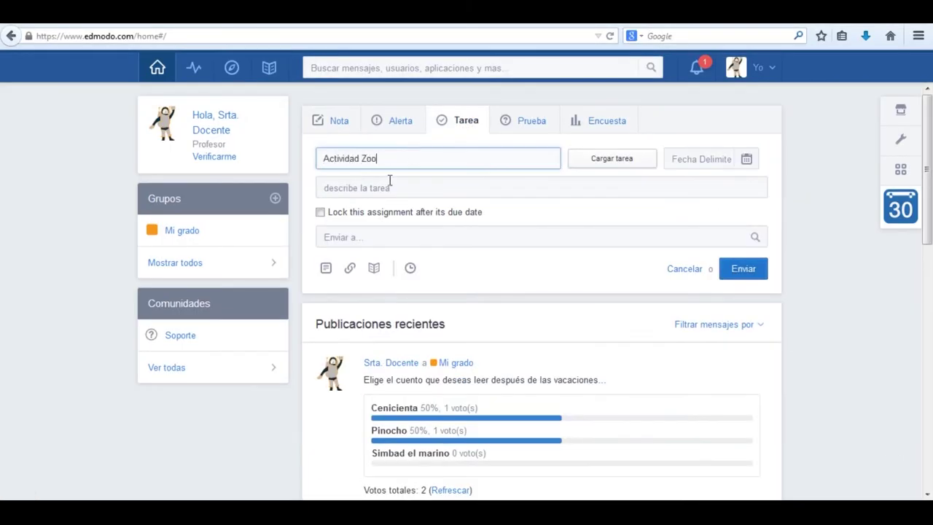
pyautogui.click(389, 183)
pyautogui.write('Responder las preguntas que se realizaron en clase en un documento compartido con la información que obtengamos en el Zoo')
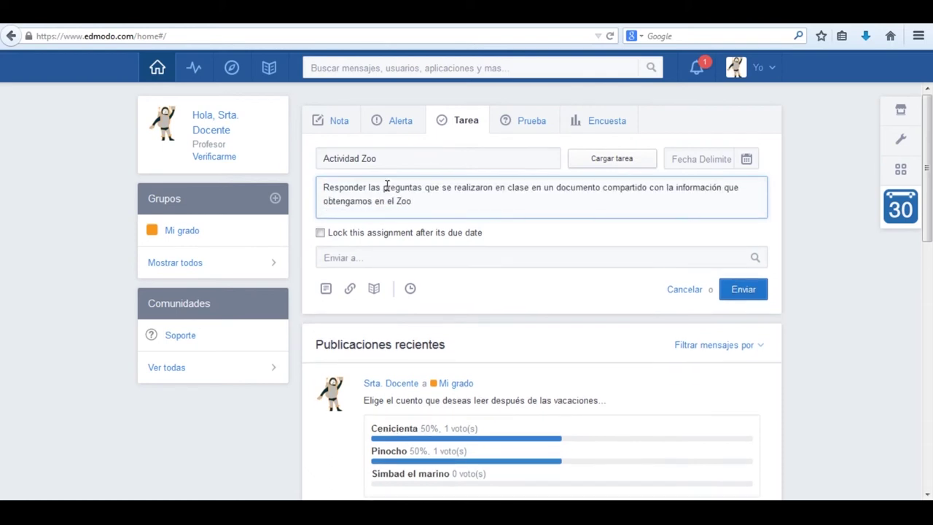
pyautogui.write('.')
# Step: Attach preguntas_zoo.docx, address it to Mi grado, set due date 10 July 2014, and publish
pyautogui.click(326, 288)
pyautogui.click(257, 224)
pyautogui.click(309, 307)
pyautogui.click(350, 257)
pyautogui.write('m')
pyautogui.click(356, 300)
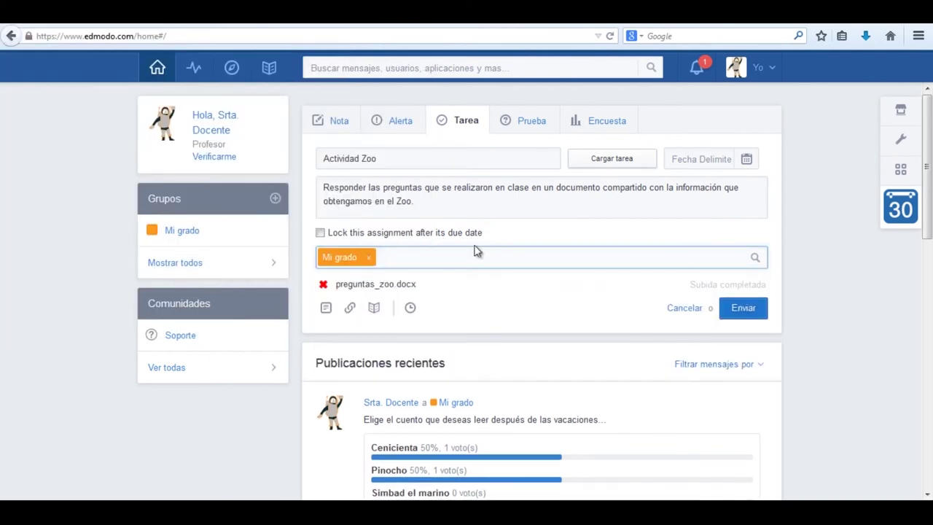
pyautogui.click(745, 160)
pyautogui.click(804, 231)
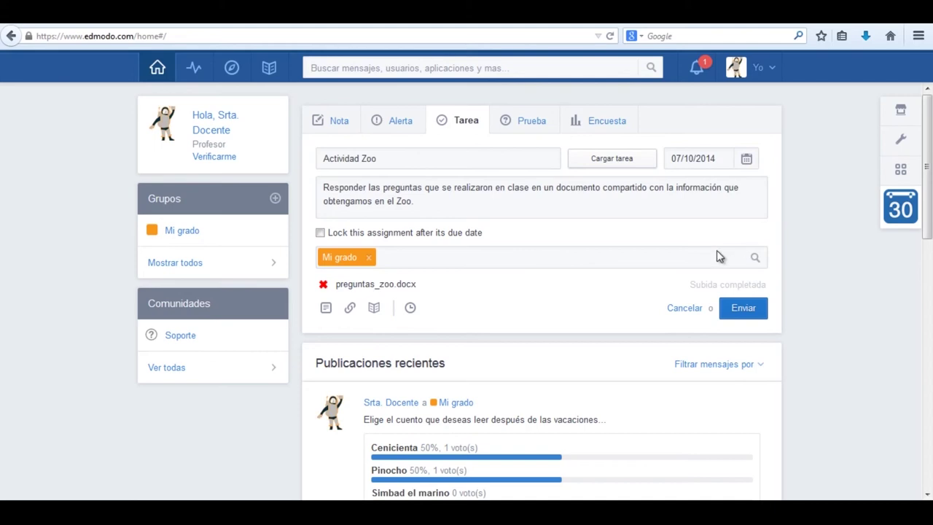
pyautogui.click(744, 310)
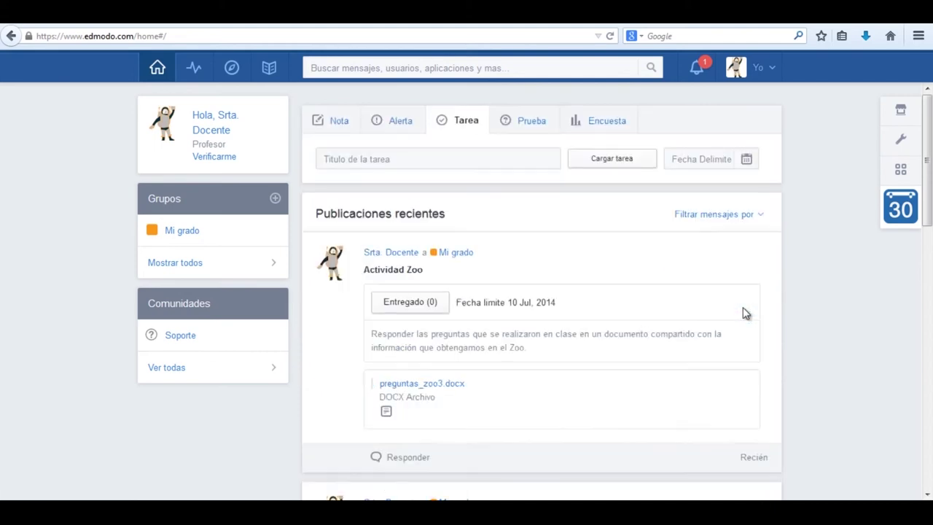
# Step: Open Actividad Zoo's turned-in work and view each student's submission, ending on the El Zoo Google Docs one
pyautogui.moveTo(928, 160); pyautogui.dragTo(928, 197)
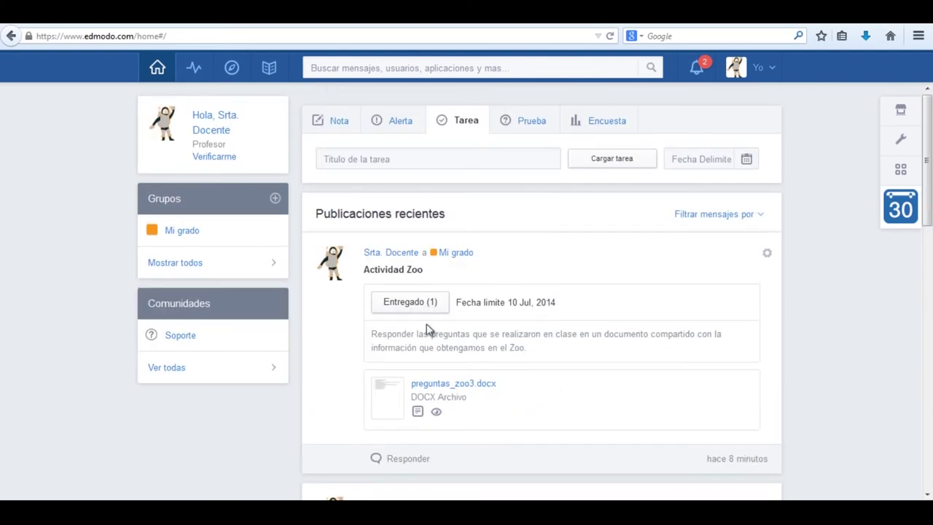
pyautogui.click(412, 302)
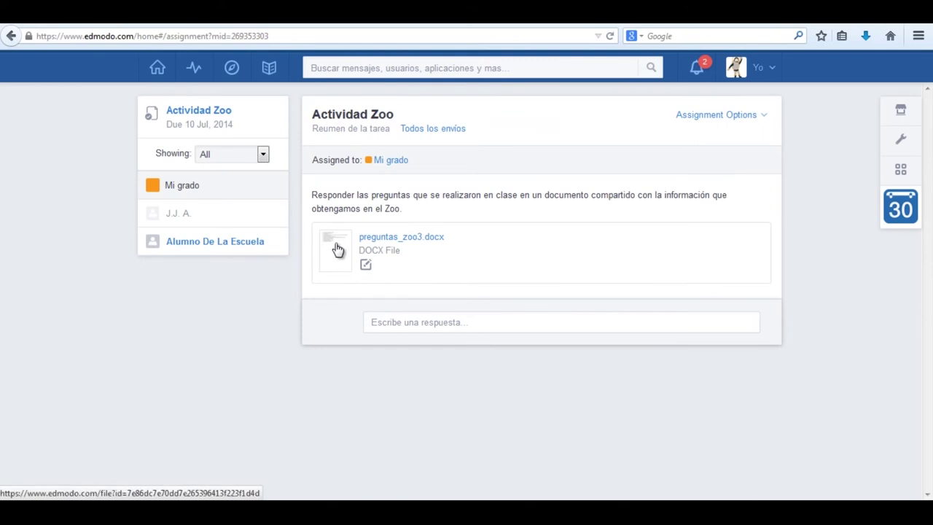
pyautogui.click(182, 224)
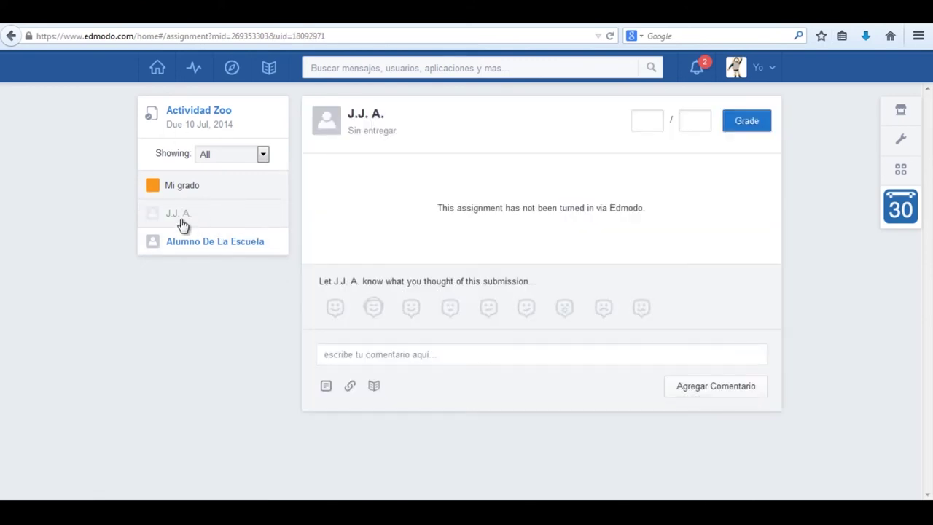
pyautogui.click(196, 250)
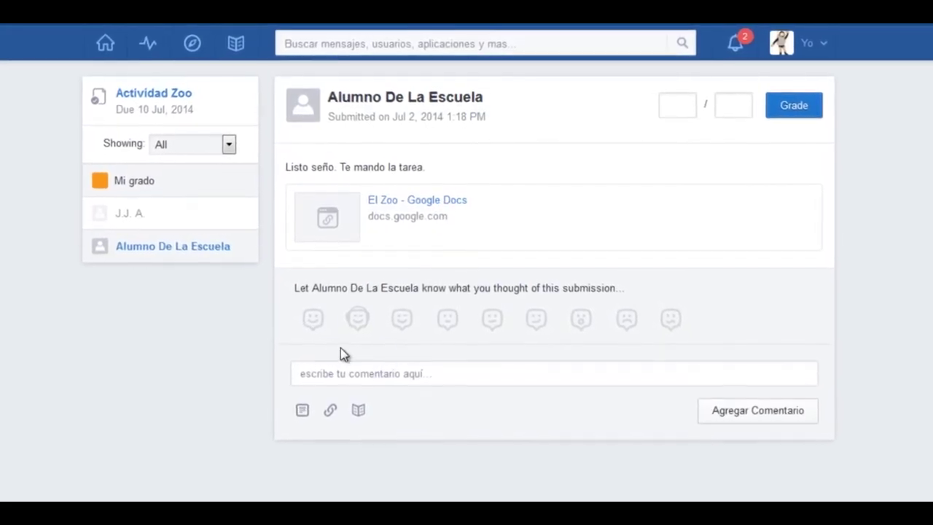
# Step: Post the comment 'Excelente trabajo!' on the submission and add a smiley reaction
pyautogui.click(328, 372)
pyautogui.write('Excelente trabajo!')
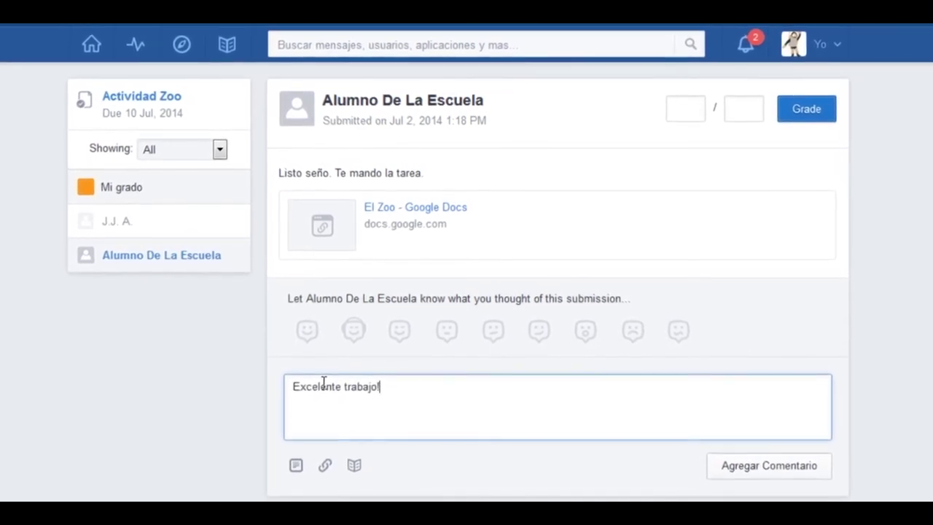
pyautogui.click(758, 471)
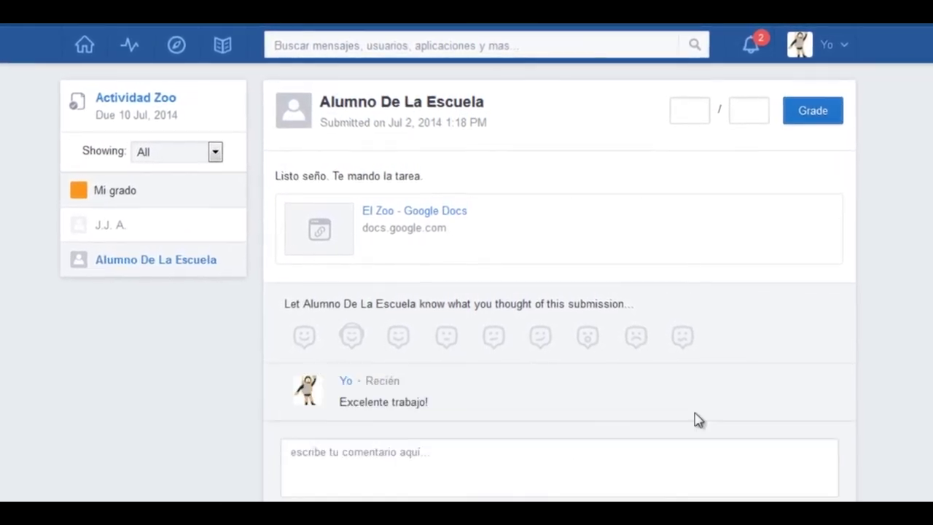
pyautogui.click(304, 336)
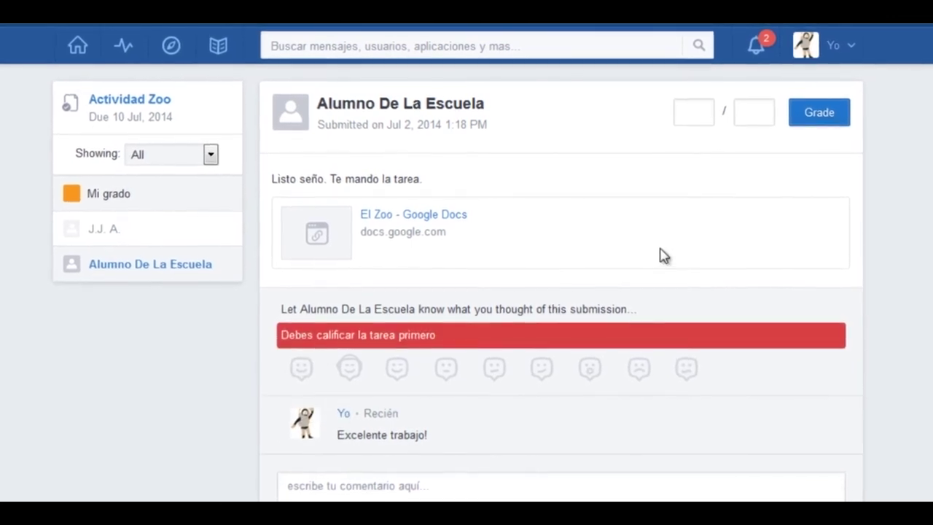
# Step: Grade the submission 10 out of 10
pyautogui.click(692, 110)
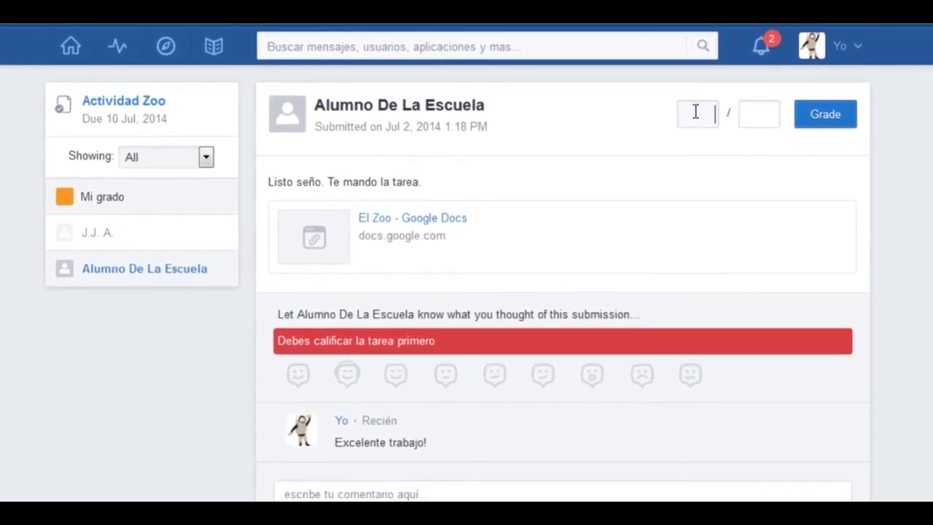
pyautogui.write('10')
pyautogui.click(750, 117)
pyautogui.write('10')
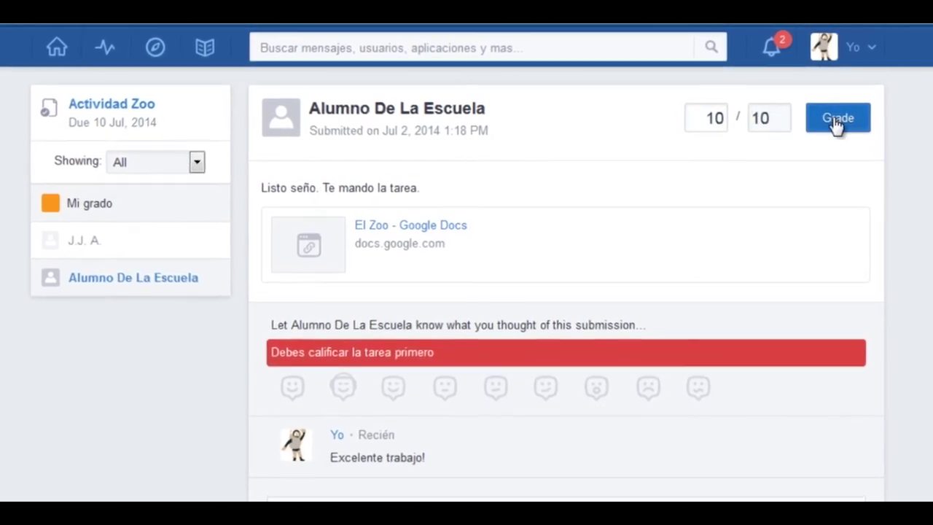
pyautogui.click(837, 120)
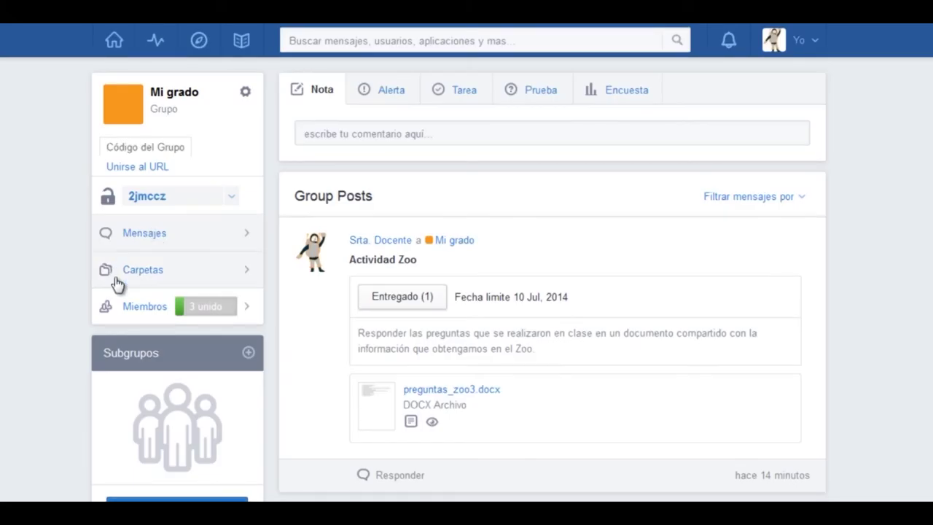
# Step: Change the second Mi grado student's password from the Members list
pyautogui.click(146, 311)
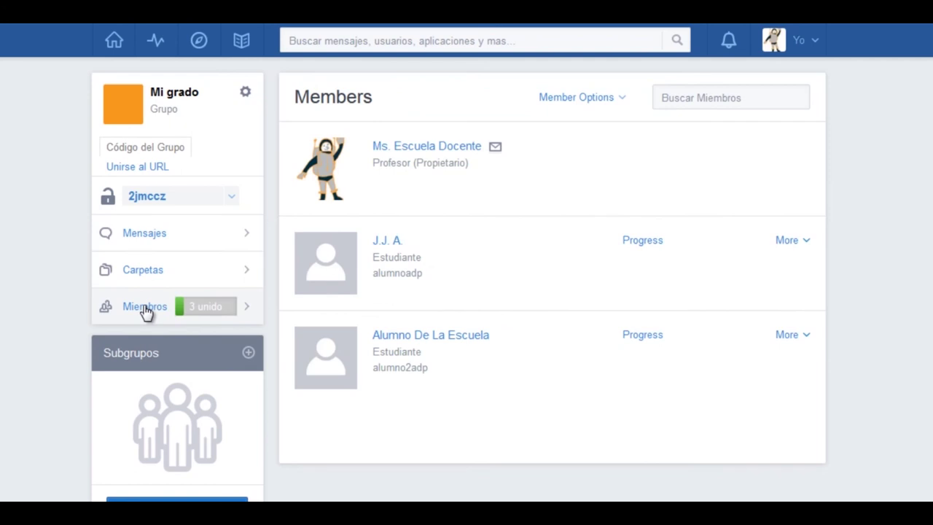
pyautogui.click(787, 337)
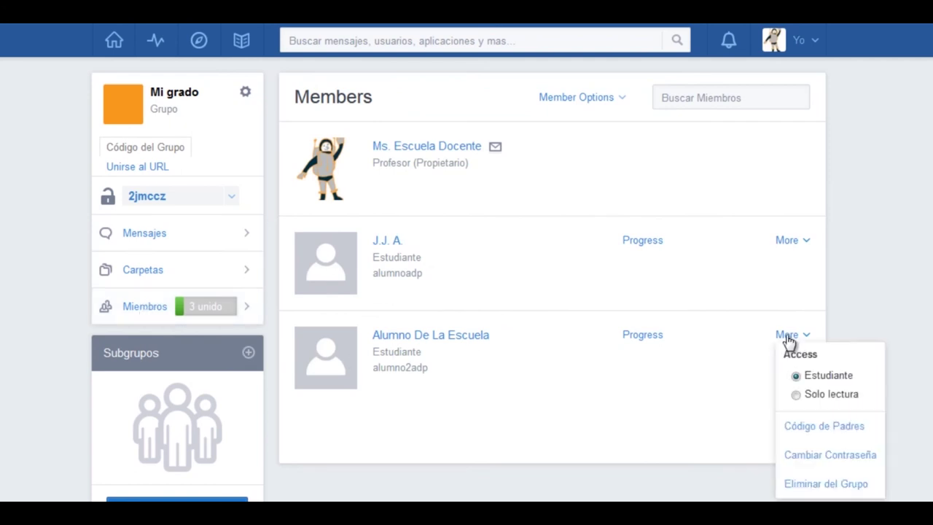
pyautogui.click(816, 456)
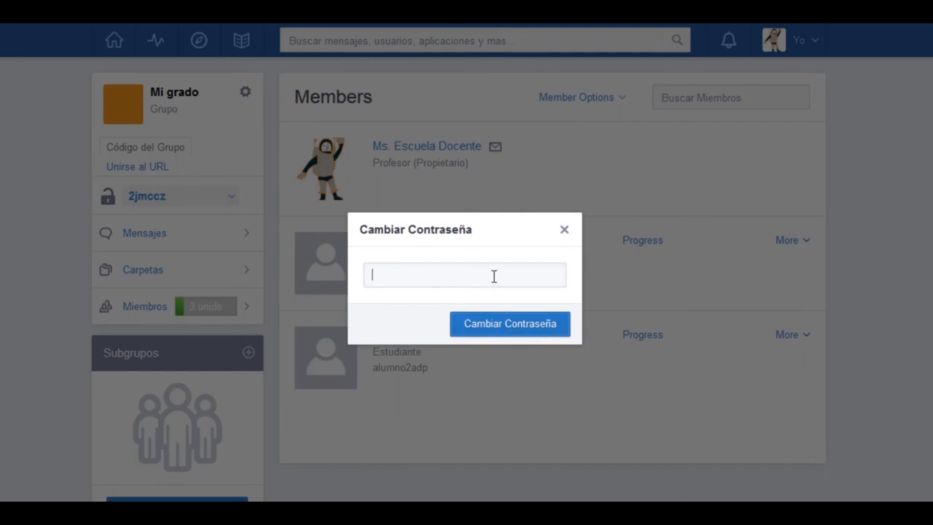
pyautogui.click(519, 321)
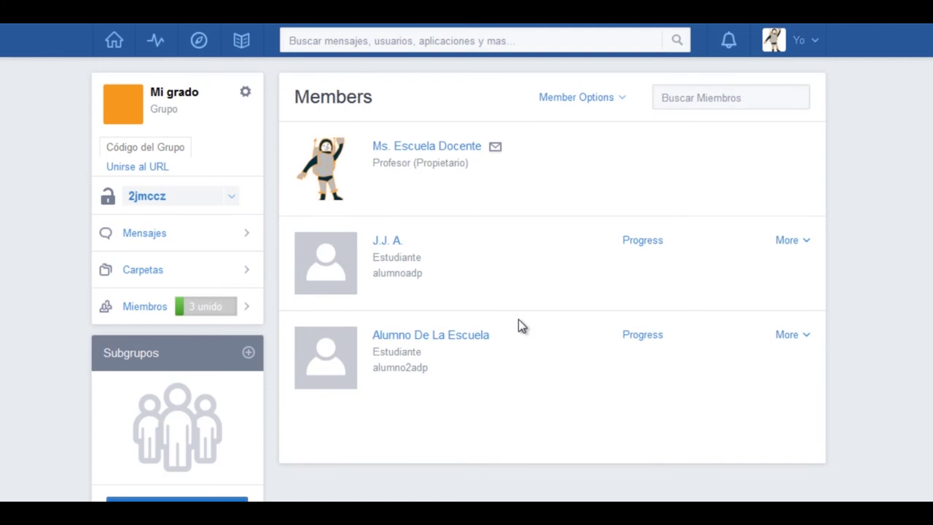